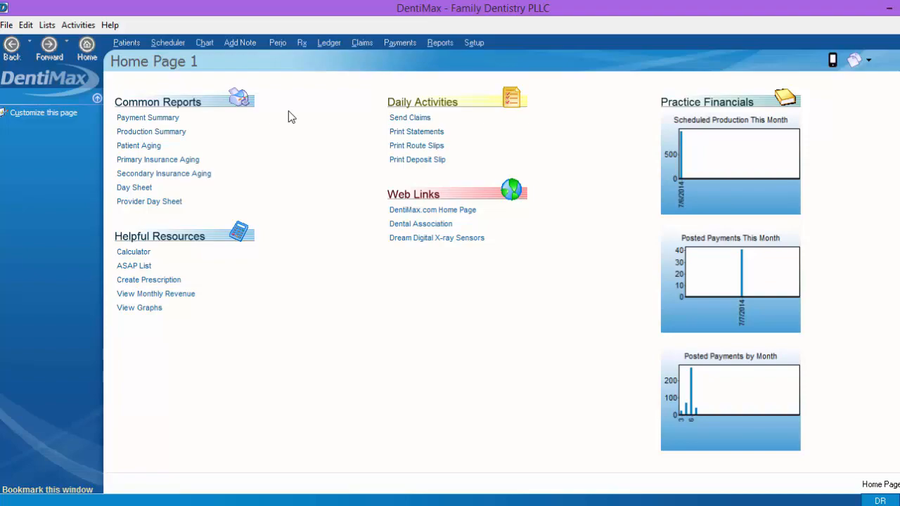
# Open the patient's document center and view the stored ID card
pyautogui.click(127, 43)
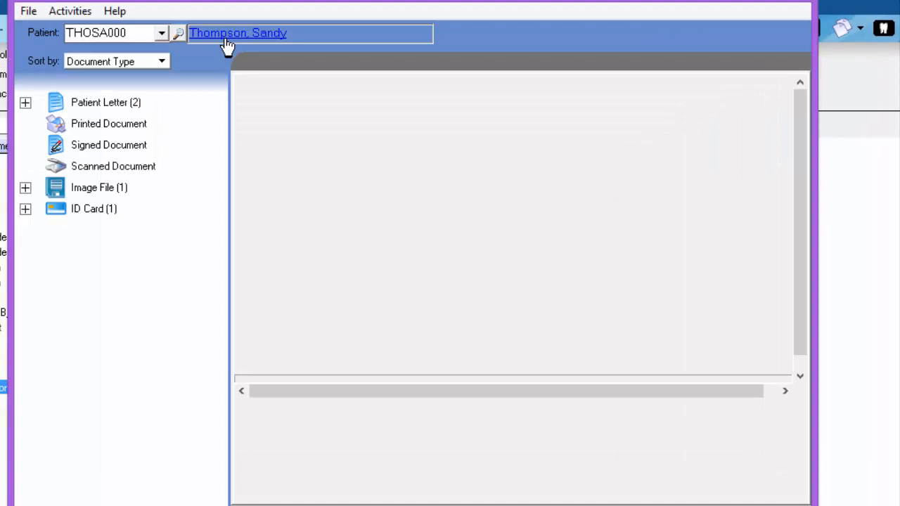
pyautogui.doubleClick(86, 211)
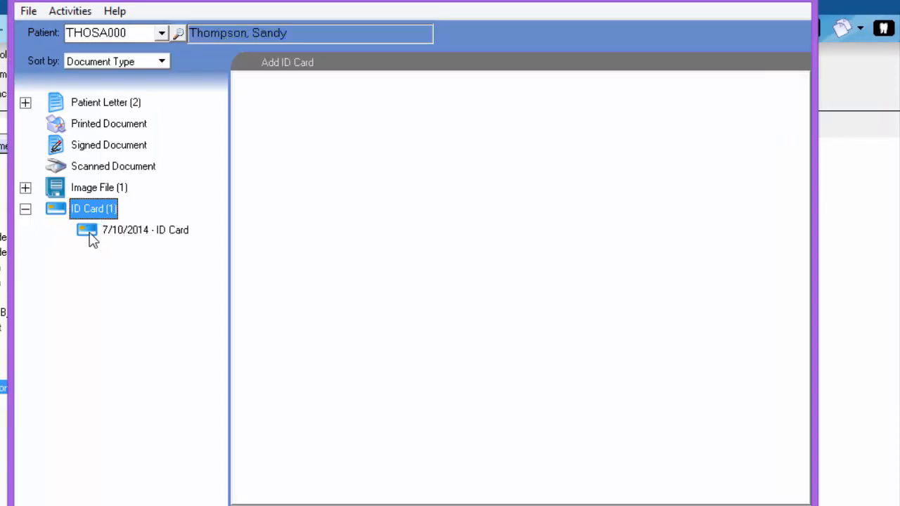
pyautogui.click(158, 236)
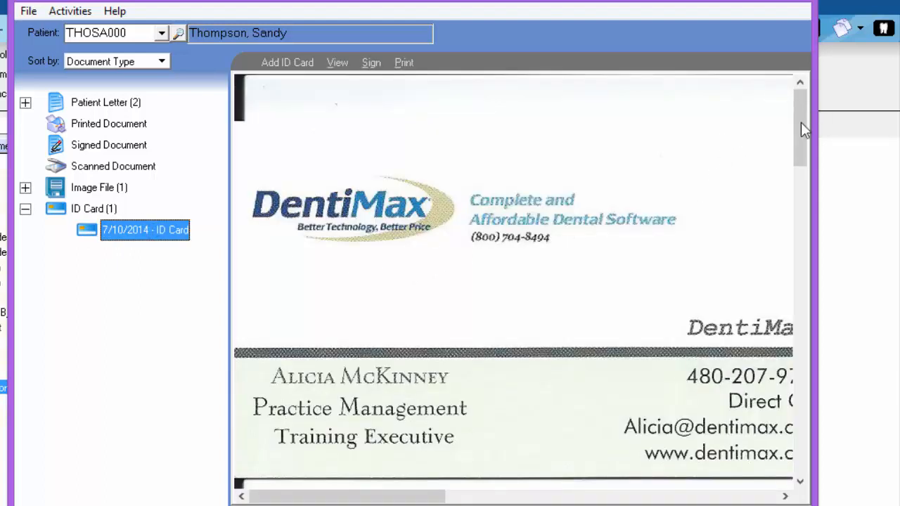
pyautogui.moveTo(799, 123)
pyautogui.mouseDown()
pyautogui.moveTo(801, 191)
pyautogui.moveTo(794, 126)
pyautogui.mouseUp()
pyautogui.click(284, 65)
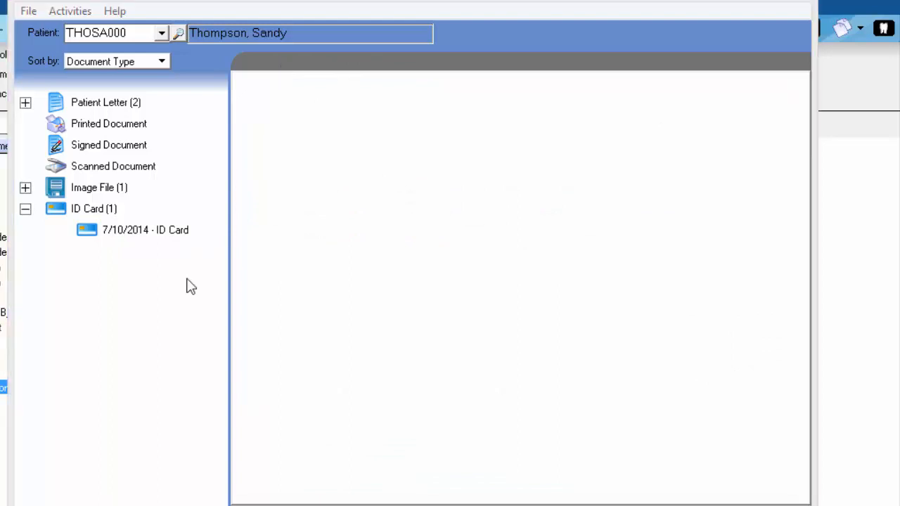
# Expand the image files and view the stored usa map image
pyautogui.click(91, 188)
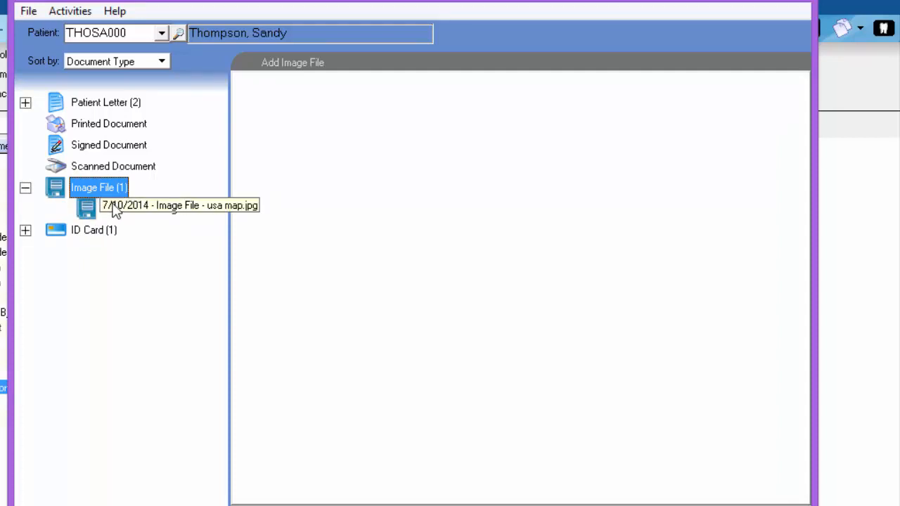
pyautogui.click(120, 211)
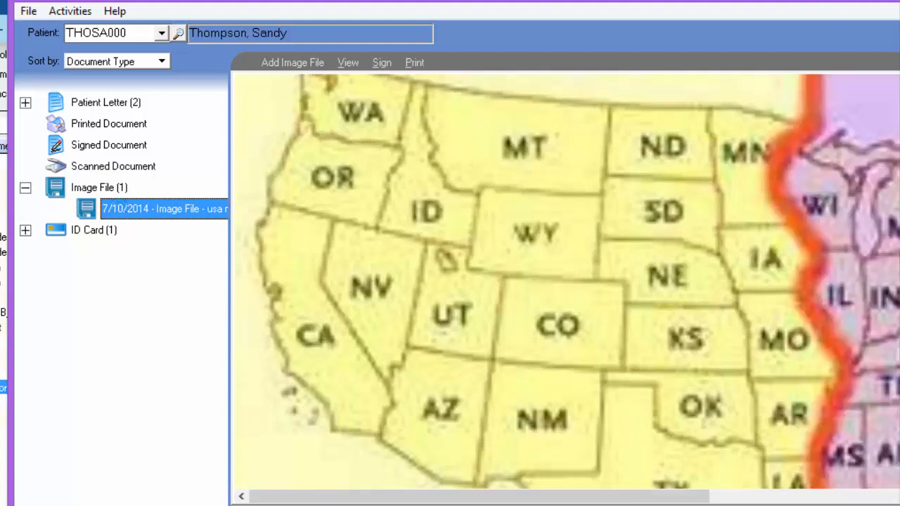
pyautogui.scroll(-5, 567, 281)
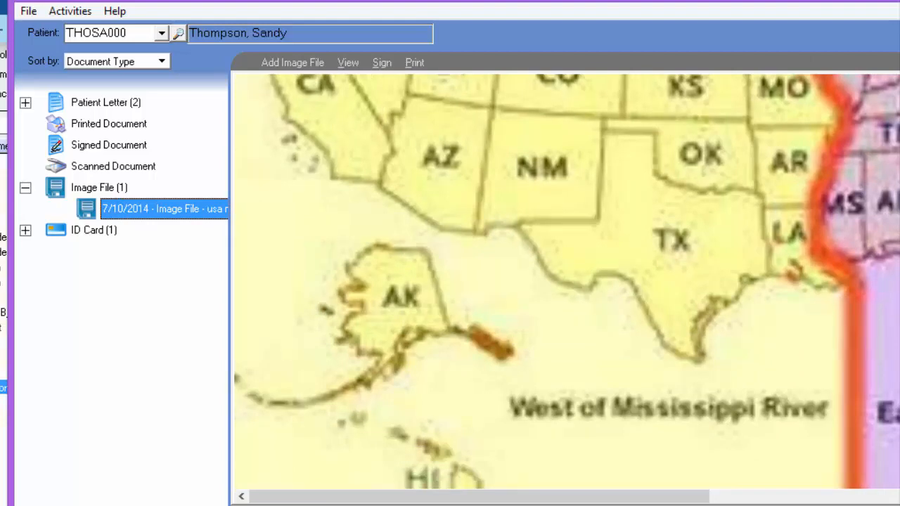
pyautogui.scroll(5, 566, 281)
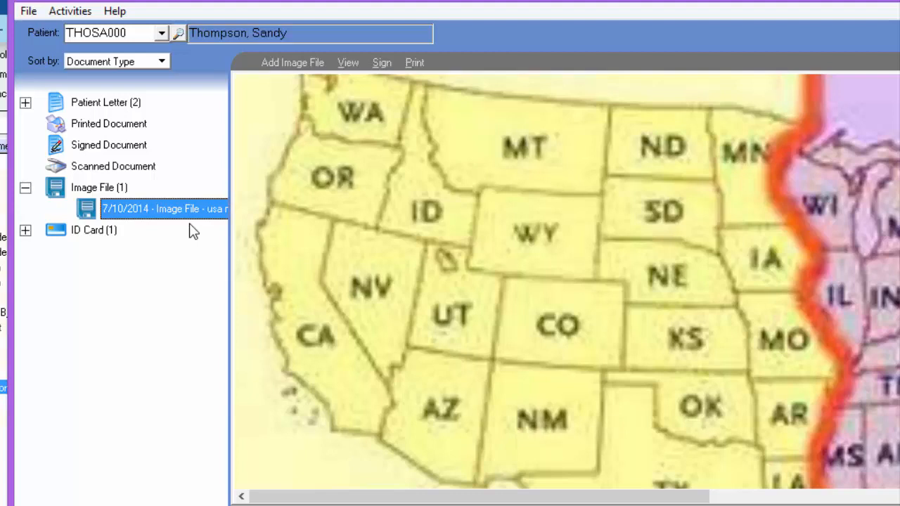
# Add a new scanned document for the patient and scan it in
pyautogui.click(98, 167)
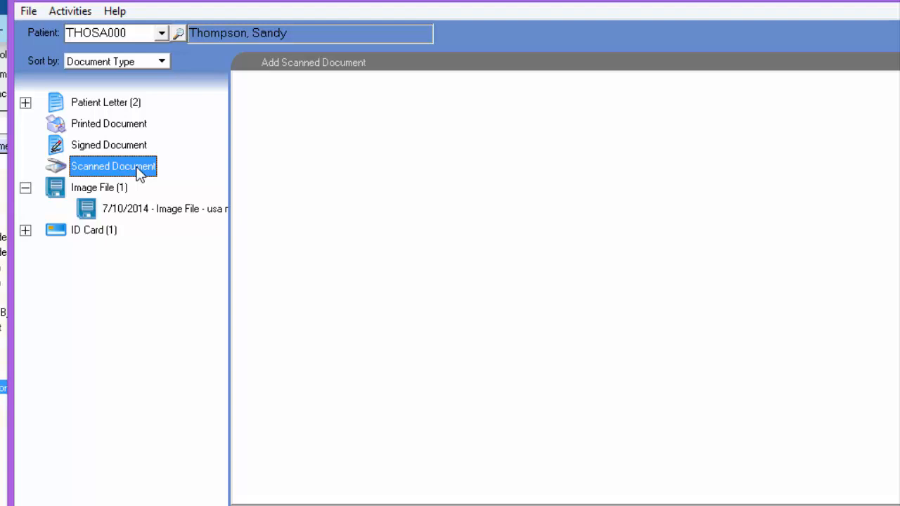
pyautogui.click(304, 67)
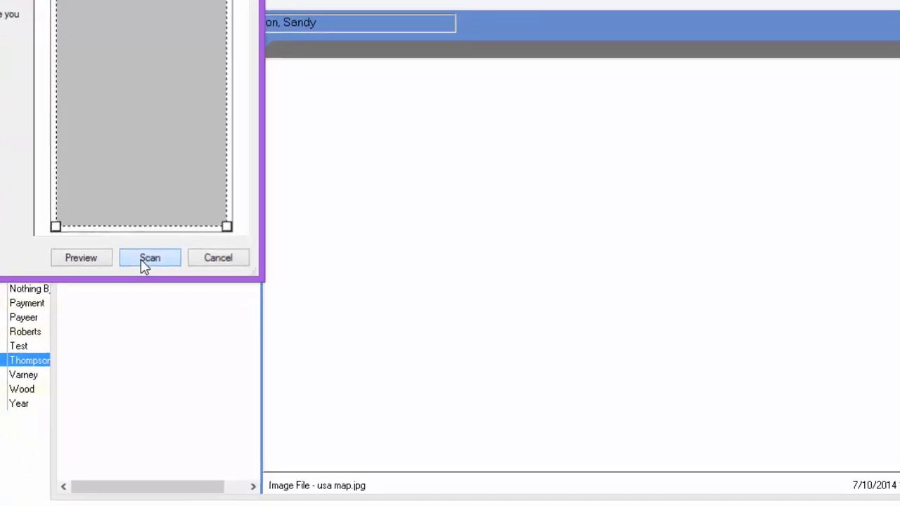
pyautogui.click(146, 260)
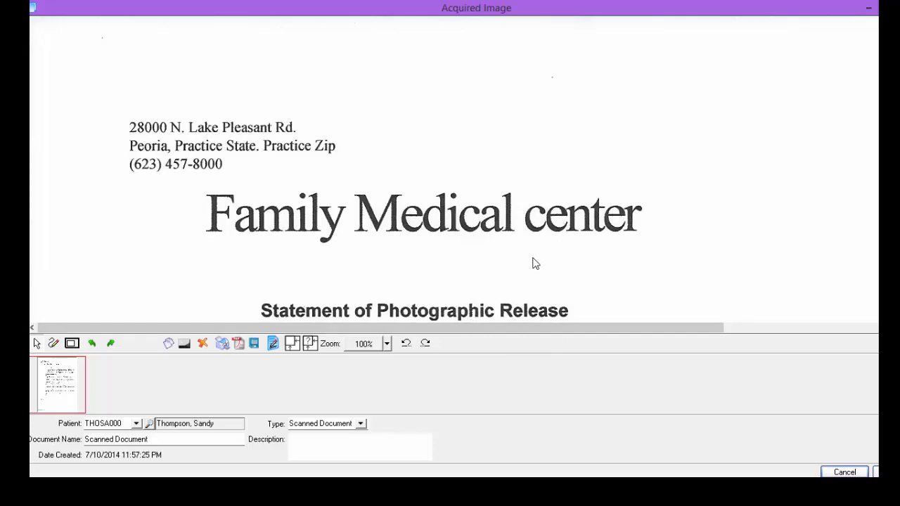
# Review the scanned photographic release, set the zoom to 50%, and save it to the patient's documents
pyautogui.scroll(-10, 668, 230)
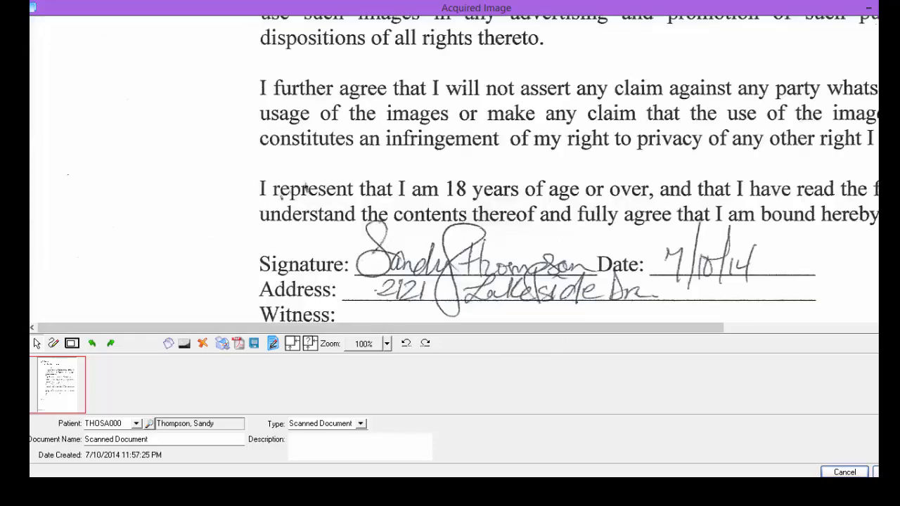
pyautogui.moveTo(301, 191); pyautogui.dragTo(306, 81)
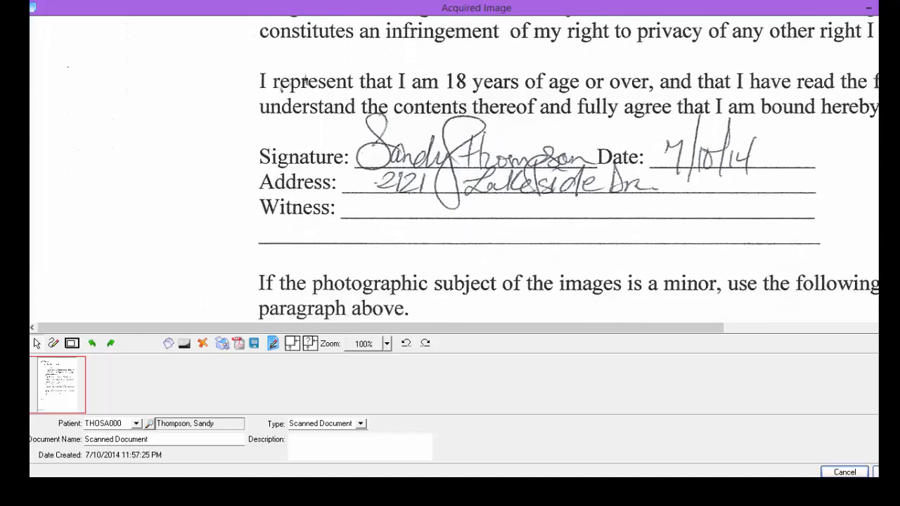
pyautogui.scroll(-5, 306, 81)
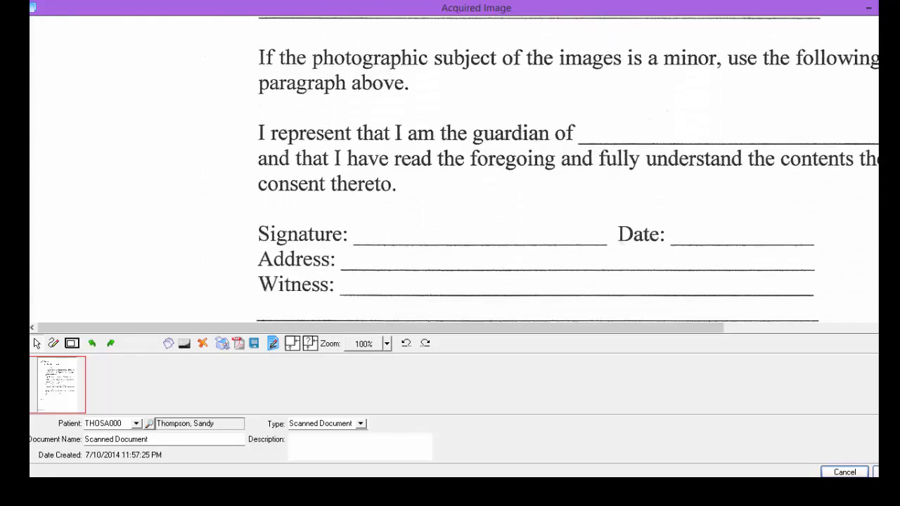
pyautogui.scroll(2, 503, 159)
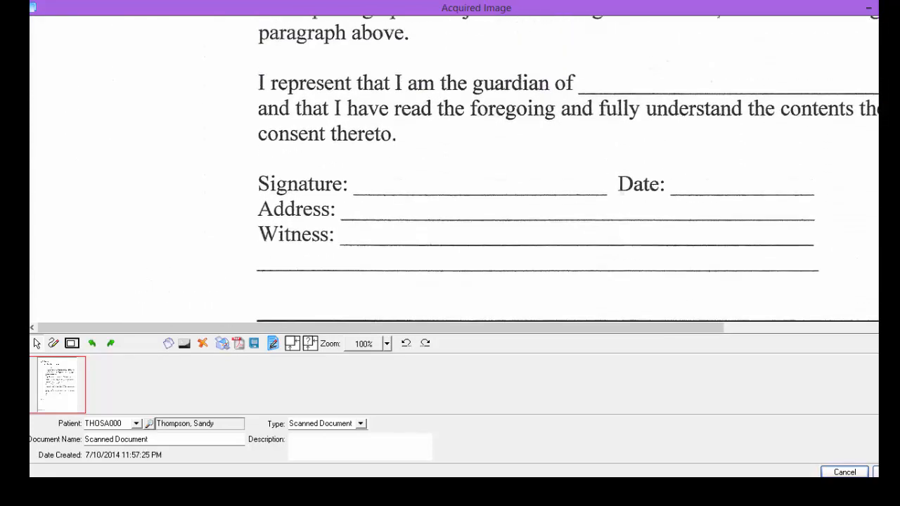
pyautogui.click(299, 444)
pyautogui.click(387, 343)
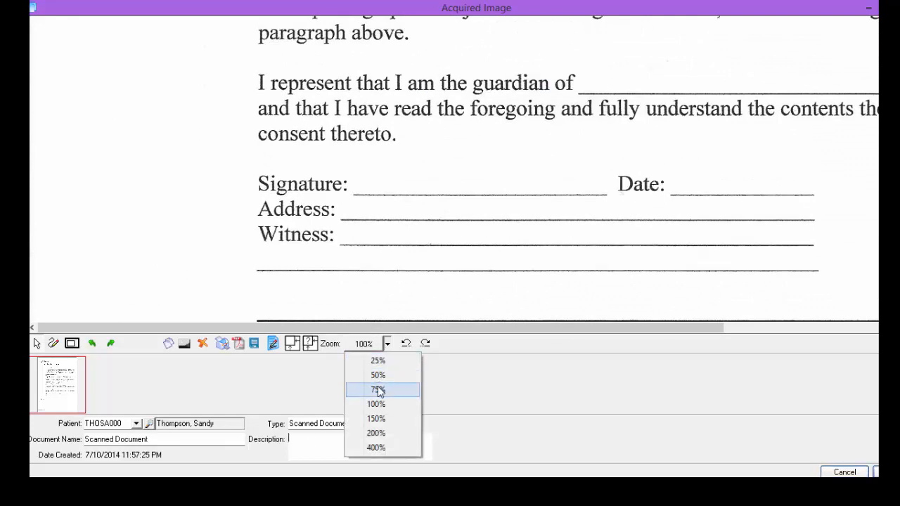
pyautogui.click(378, 391)
pyautogui.click(387, 344)
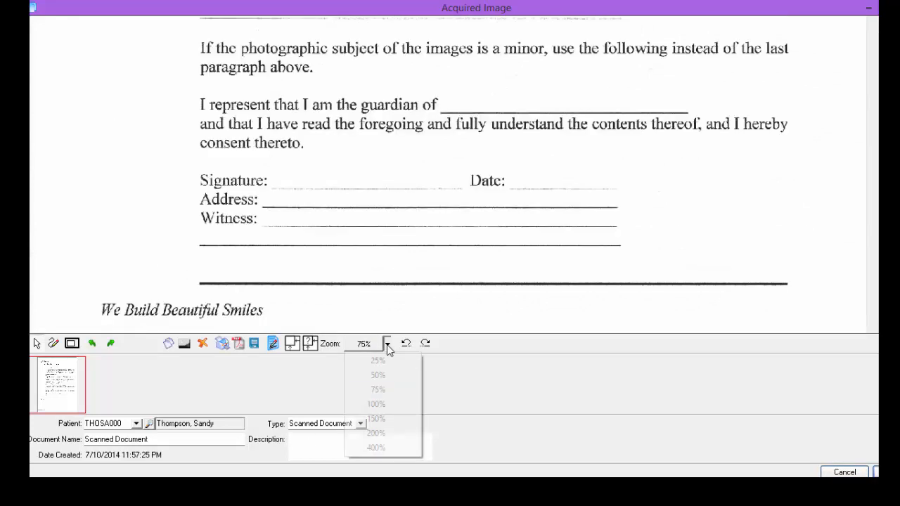
pyautogui.click(379, 379)
pyautogui.scroll(8, 380, 378)
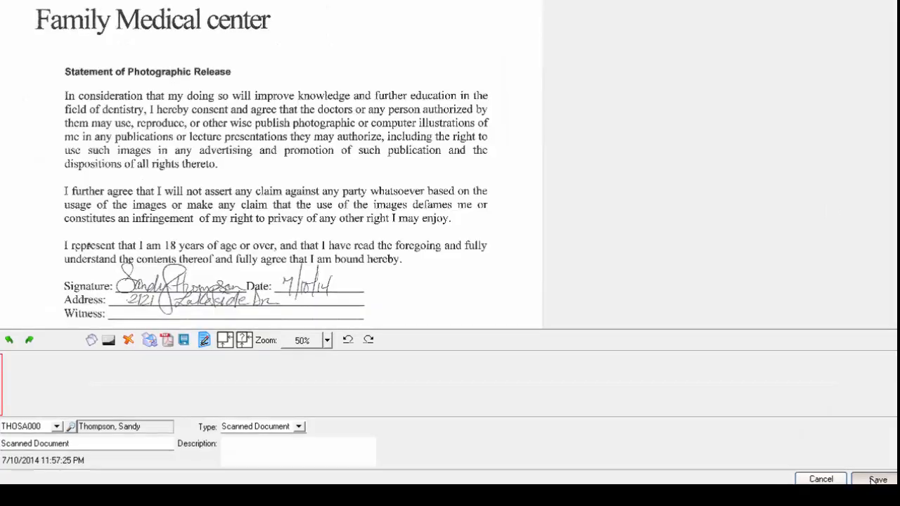
pyautogui.click(877, 480)
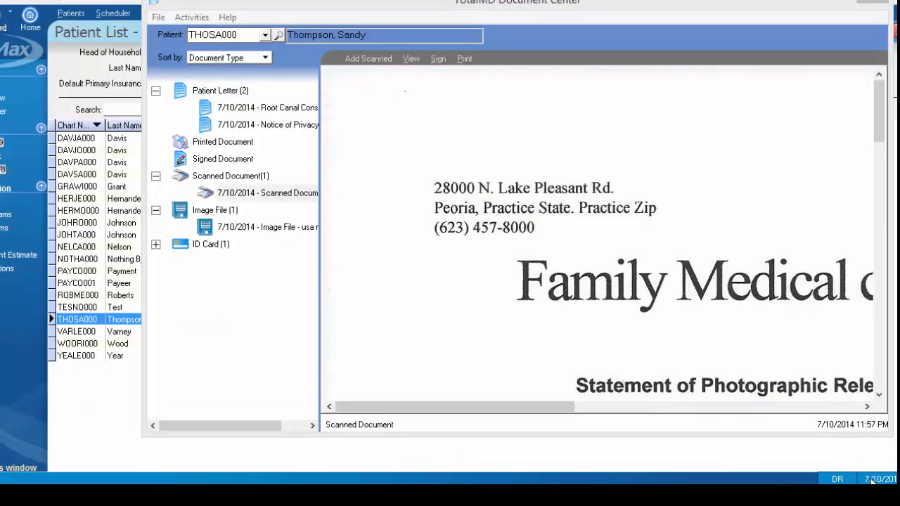
# Add a signed document using the Root Canal Consent template from the Treatment Consent category
pyautogui.click(241, 194)
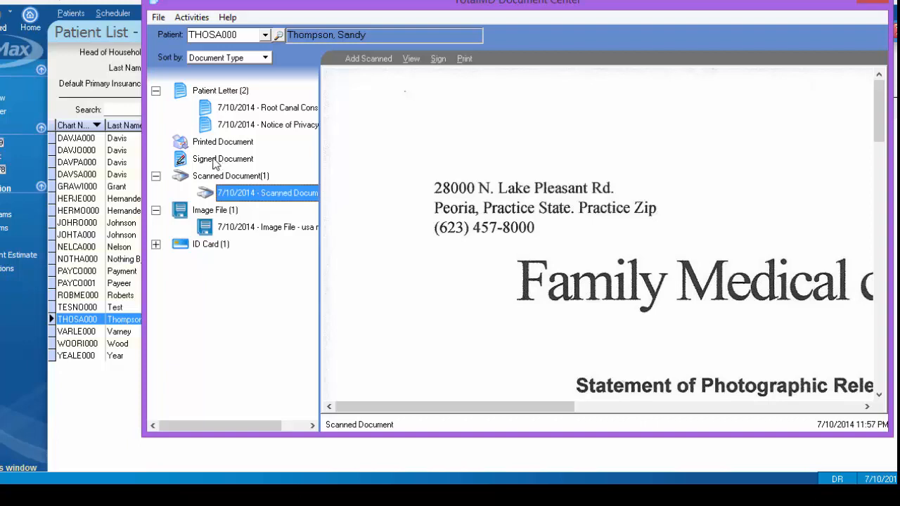
pyautogui.click(216, 161)
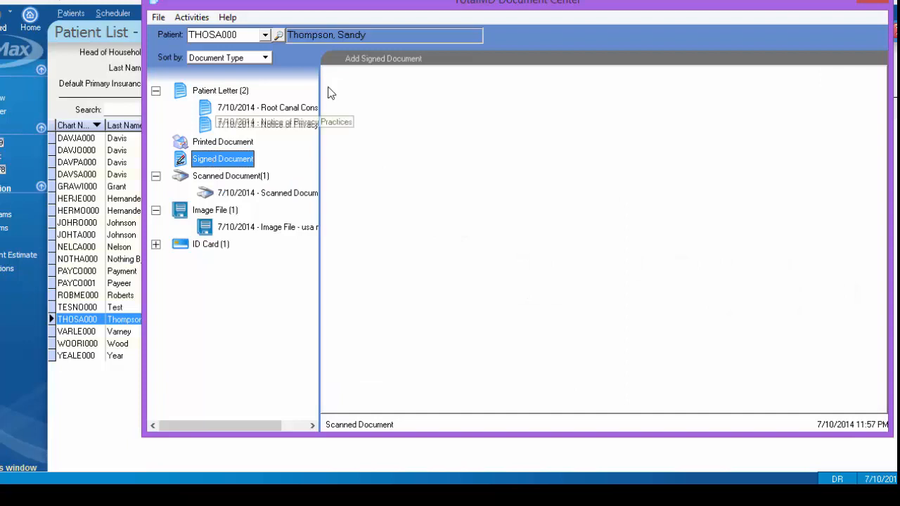
pyautogui.click(406, 60)
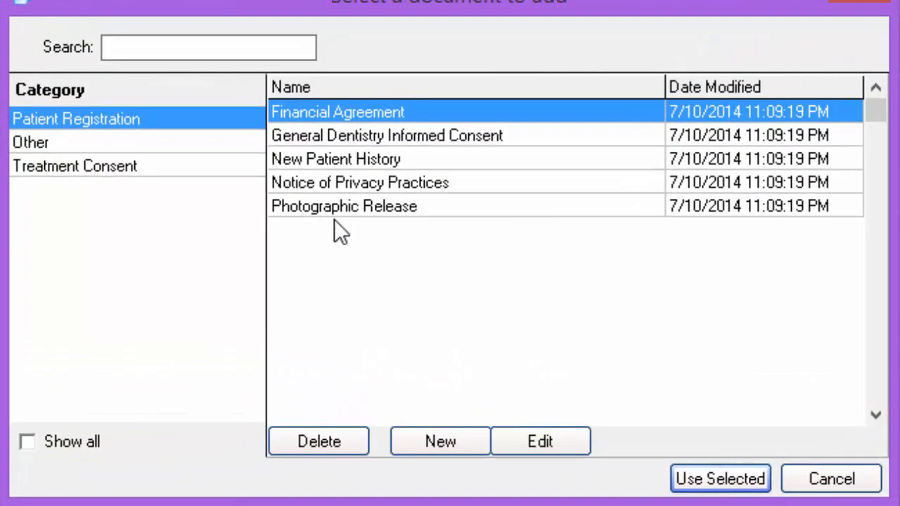
pyautogui.click(137, 175)
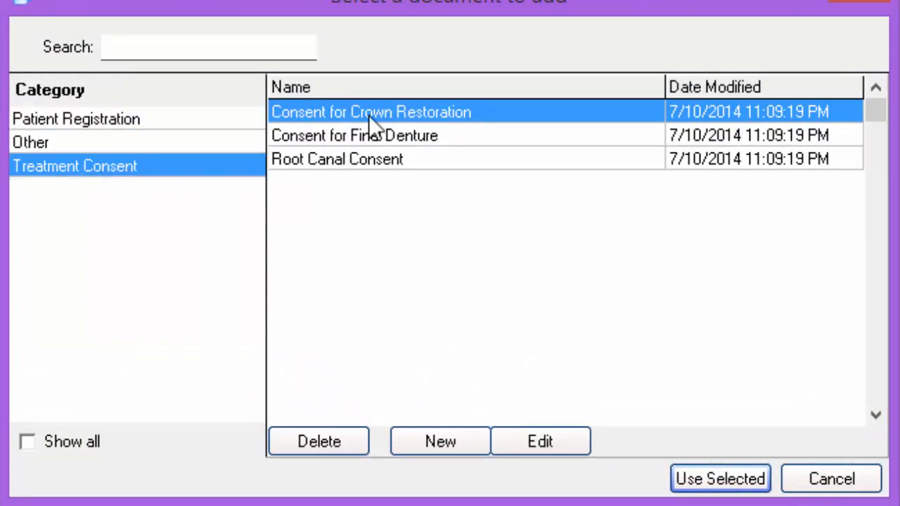
pyautogui.click(377, 163)
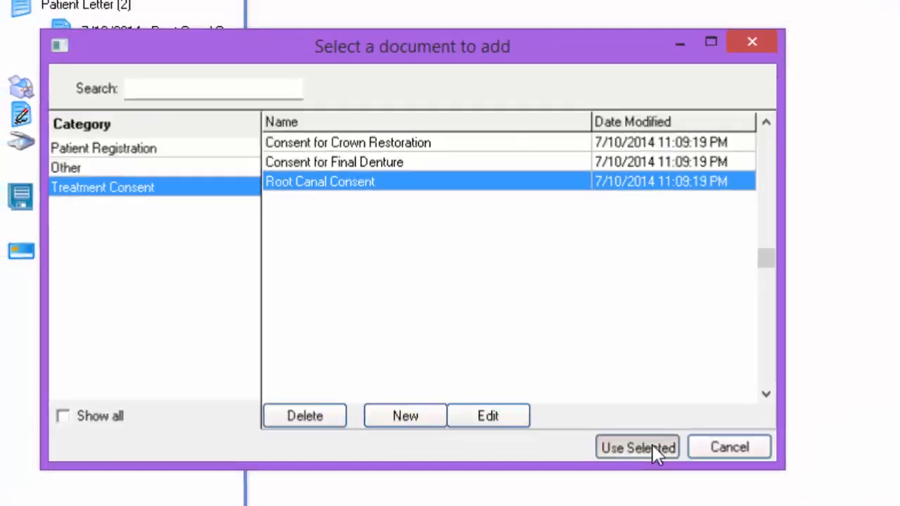
pyautogui.click(740, 482)
# Sign the Root Canal Consent on the signature pad and save the signed document
pyautogui.moveTo(864, 281); pyautogui.dragTo(865, 379)
pyautogui.click(367, 59)
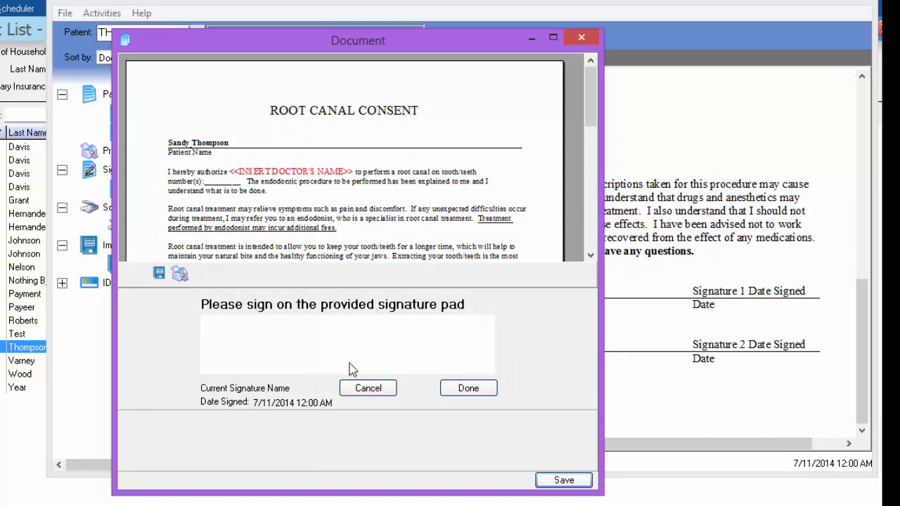
pyautogui.click(469, 388)
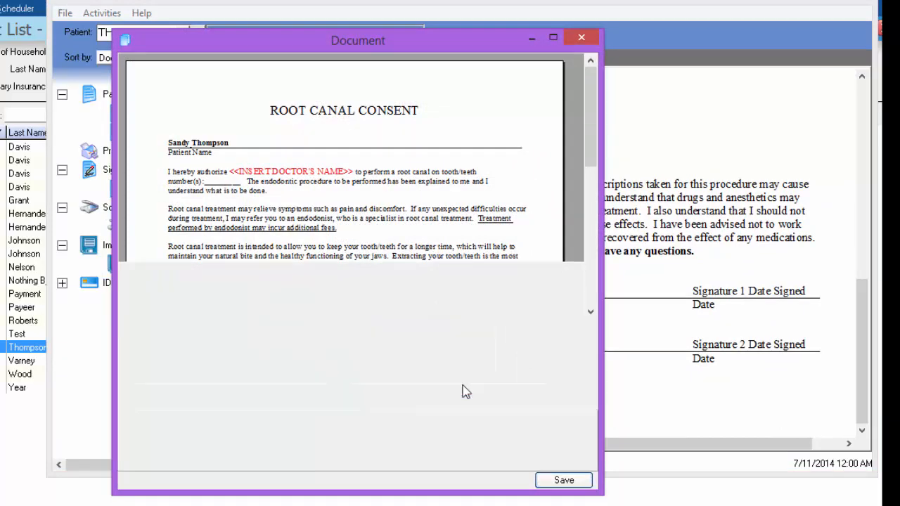
pyautogui.click(564, 481)
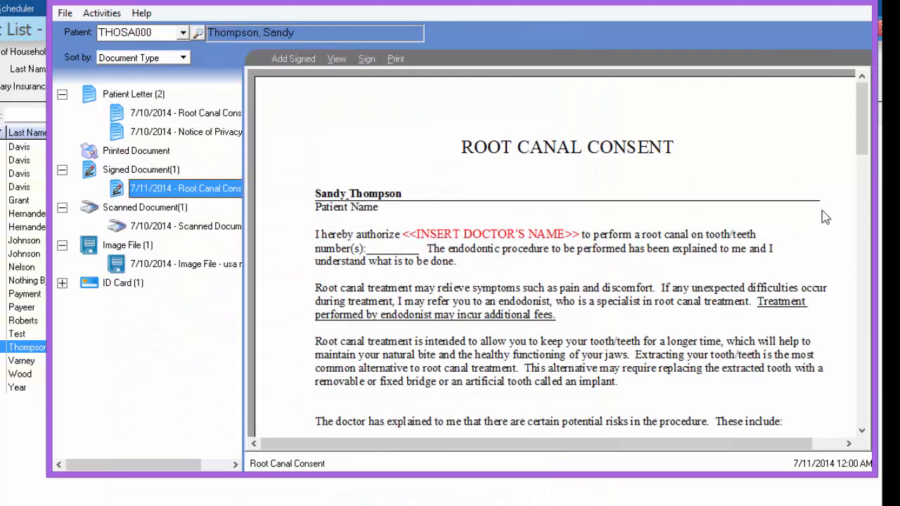
# Review the signed consent, then browse the printed documents and the two patient letters
pyautogui.moveTo(862, 144); pyautogui.dragTo(862, 276)
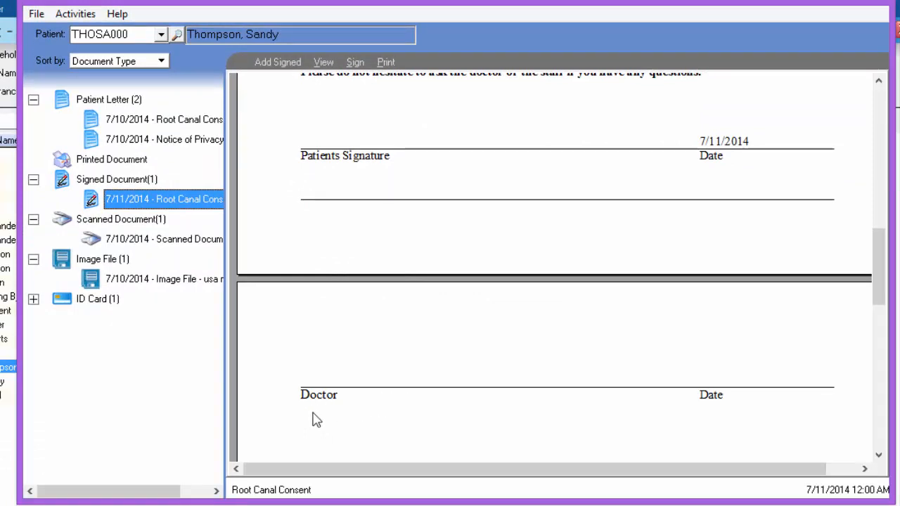
pyautogui.click(96, 161)
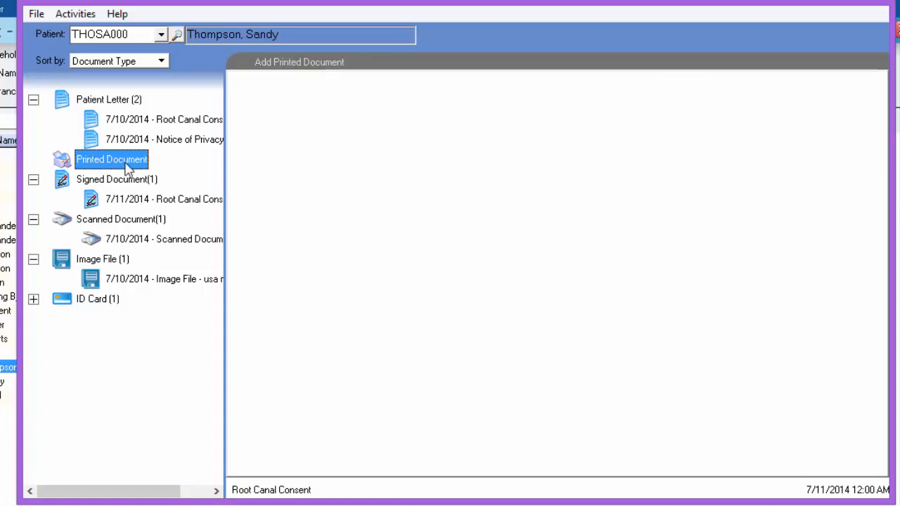
pyautogui.click(101, 105)
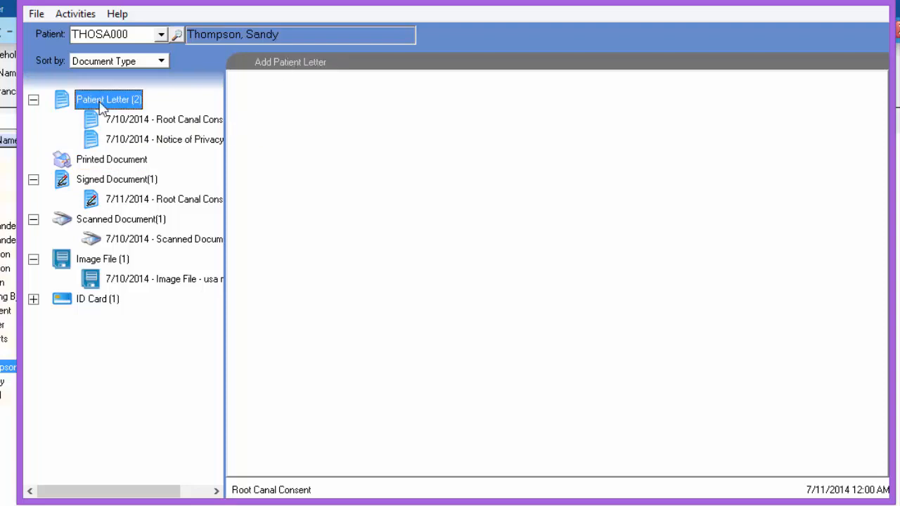
pyautogui.click(121, 118)
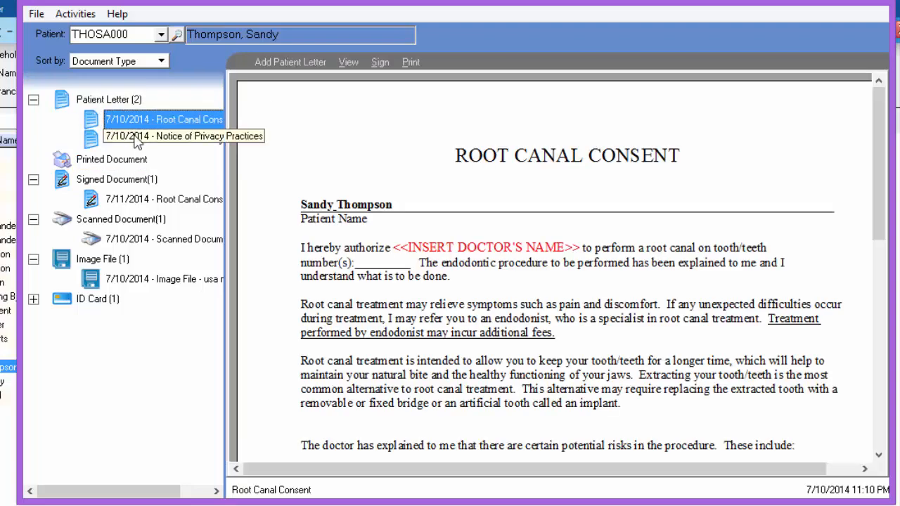
pyautogui.click(138, 139)
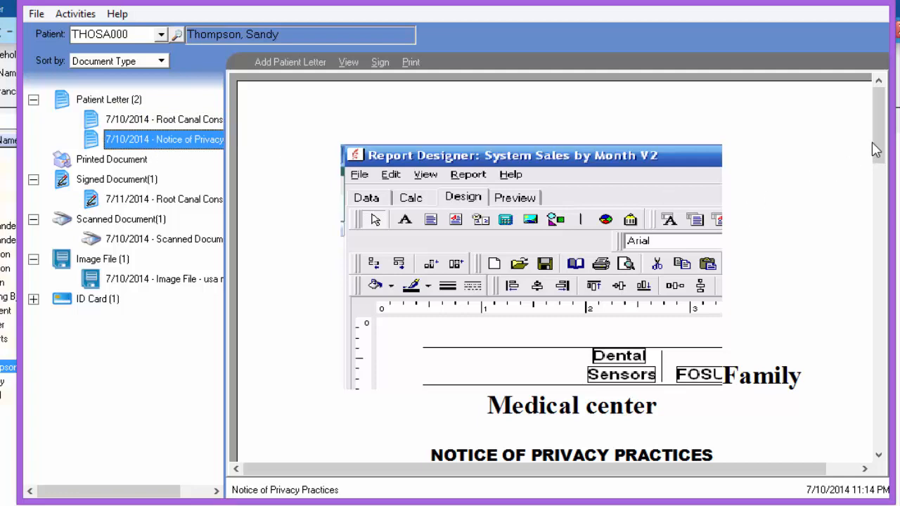
pyautogui.moveTo(879, 144); pyautogui.dragTo(879, 179)
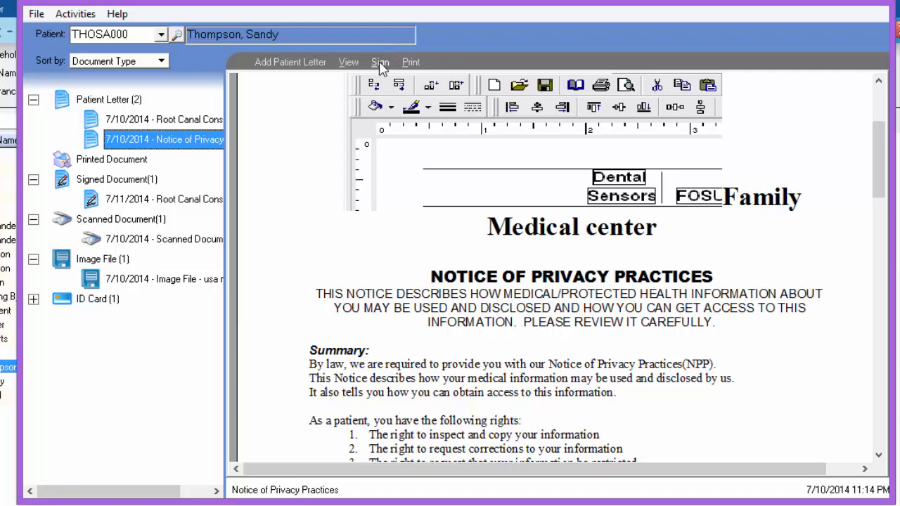
# Create a new document template named "Excuse Letter" in the Treatment Consent category
pyautogui.click(296, 62)
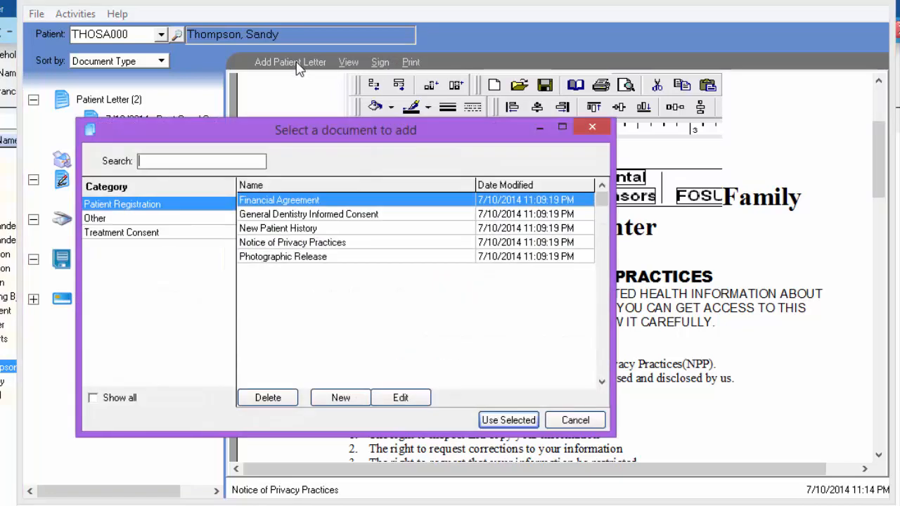
pyautogui.click(130, 220)
pyautogui.click(131, 235)
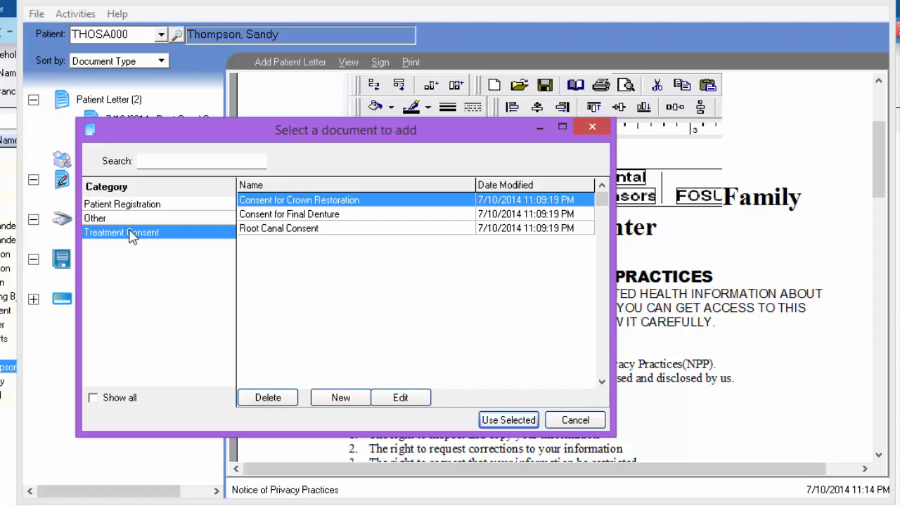
pyautogui.click(347, 404)
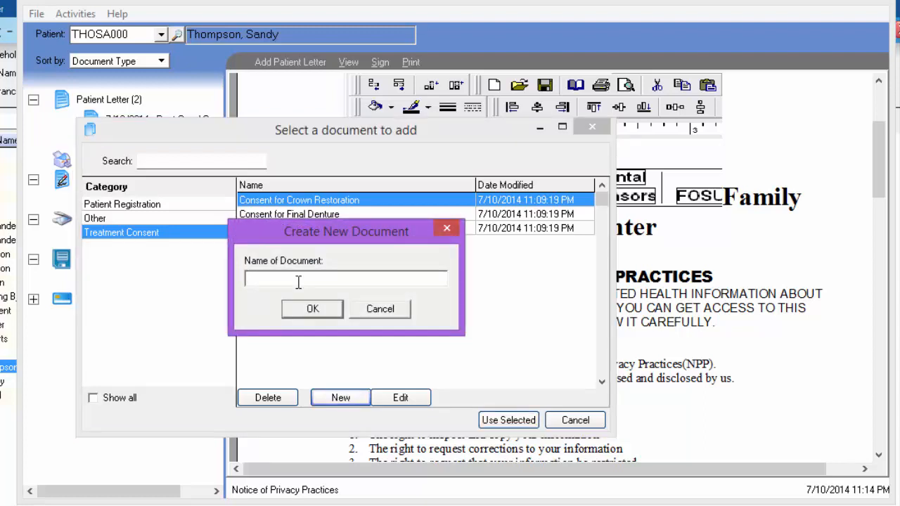
pyautogui.write('Excuse Letter')
pyautogui.click(313, 310)
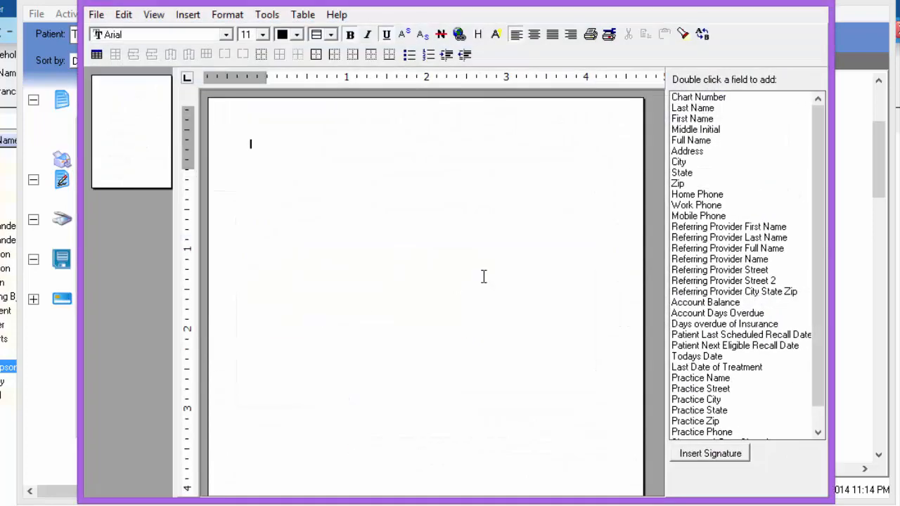
# Insert the Practice Name, Street, City, State, Zip and Phone merge fields as the letter's heading block
pyautogui.moveTo(823, 257); pyautogui.dragTo(821, 301)
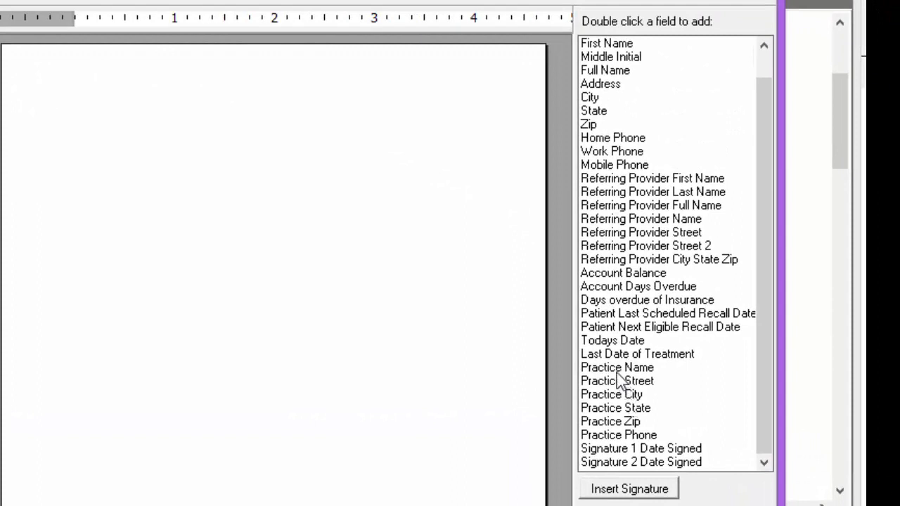
pyautogui.doubleClick(617, 371)
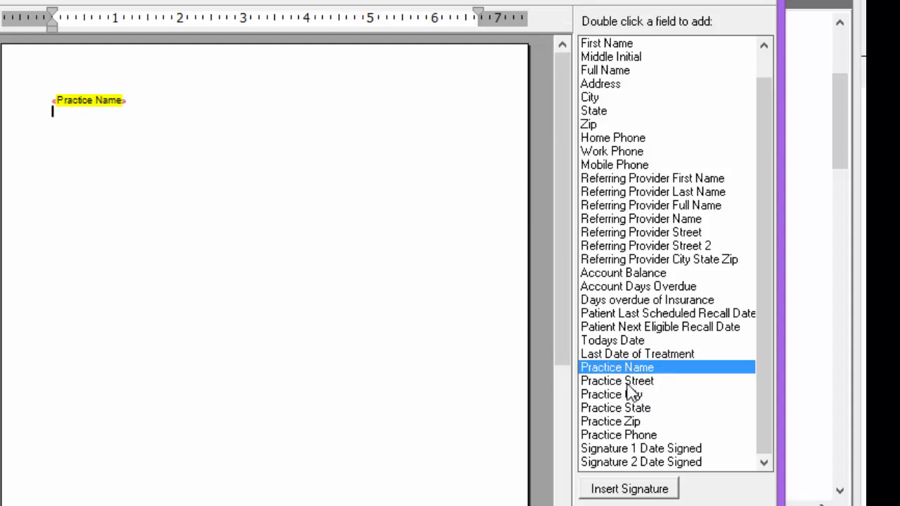
pyautogui.doubleClick(622, 383)
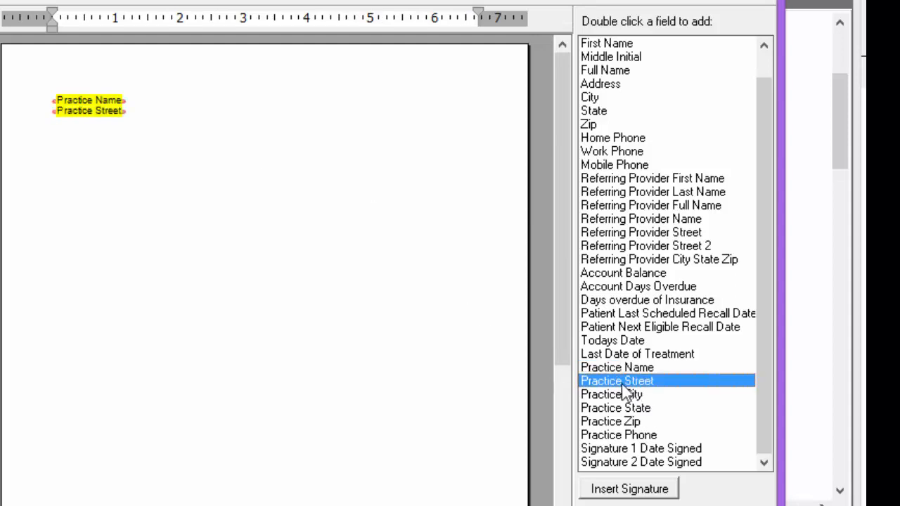
pyautogui.press('Return')
pyautogui.doubleClick(601, 396)
pyautogui.write(',')
pyautogui.doubleClick(605, 410)
pyautogui.write(',')
pyautogui.doubleClick(607, 423)
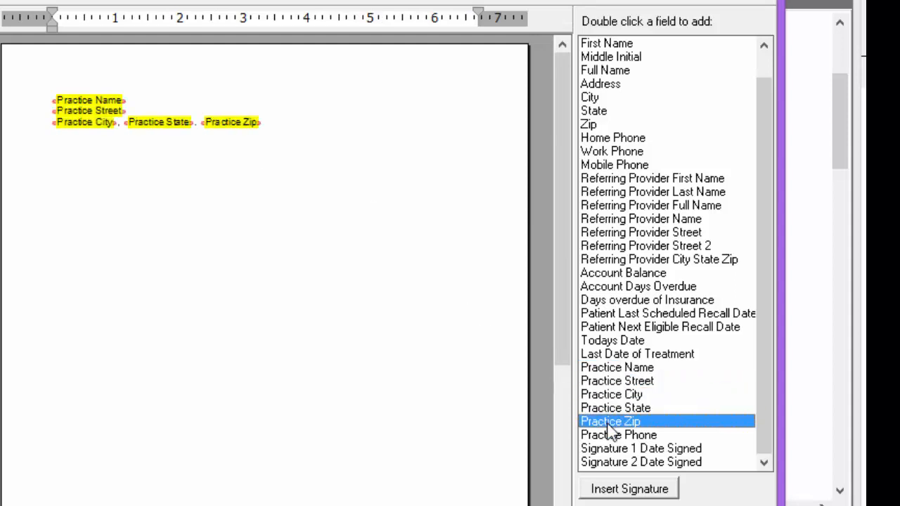
pyautogui.press('Return')
pyautogui.doubleClick(609, 434)
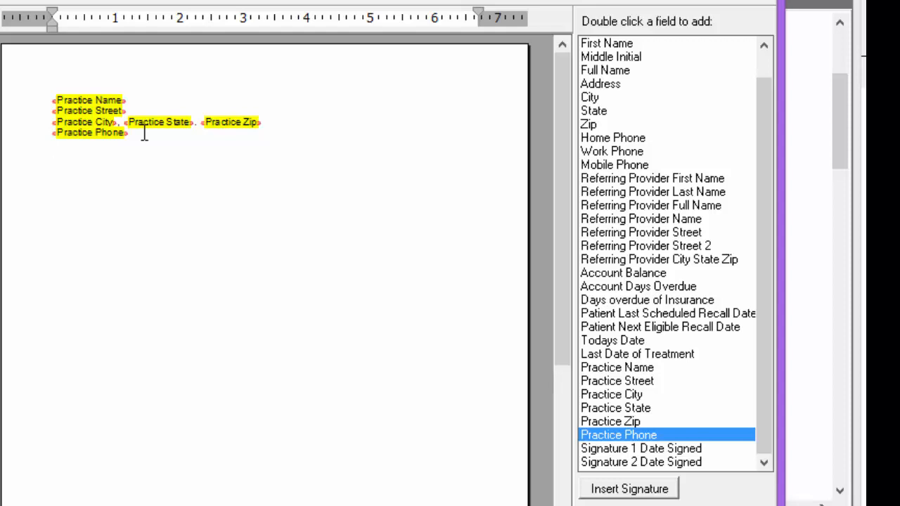
pyautogui.press('Return')
pyautogui.press('Return')
pyautogui.press('Return')
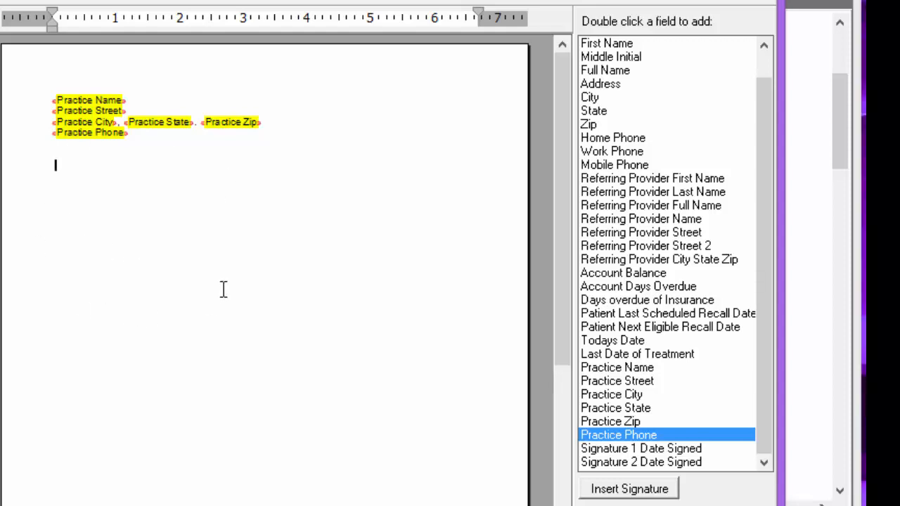
# Write the excuse letter body with Todays Date, Full Name, First Name, Last Date of Treatment and Practice fields
pyautogui.moveTo(759, 259); pyautogui.dragTo(752, 191)
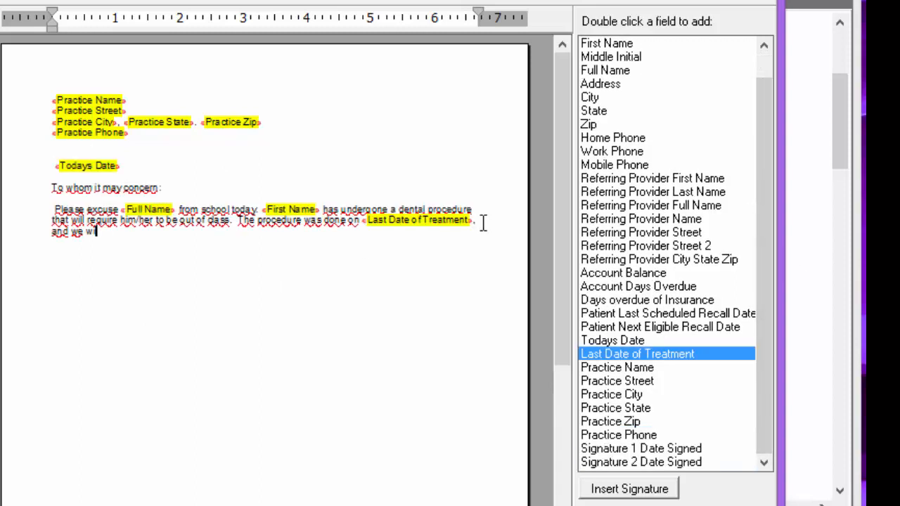
pyautogui.write('ill expect a full recovery within one to two days.')
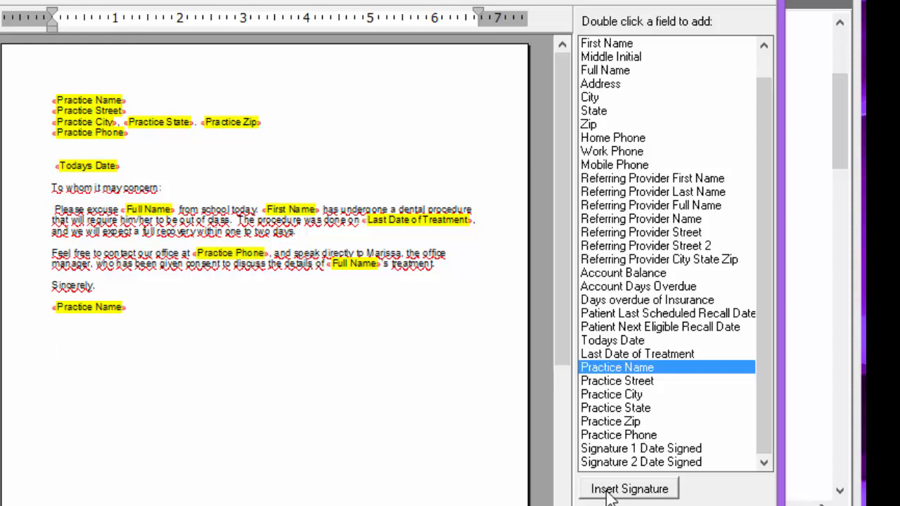
# Insert a signature line for the doctor plus a Signature 1 Date Signed field, and save the template
pyautogui.click(609, 493)
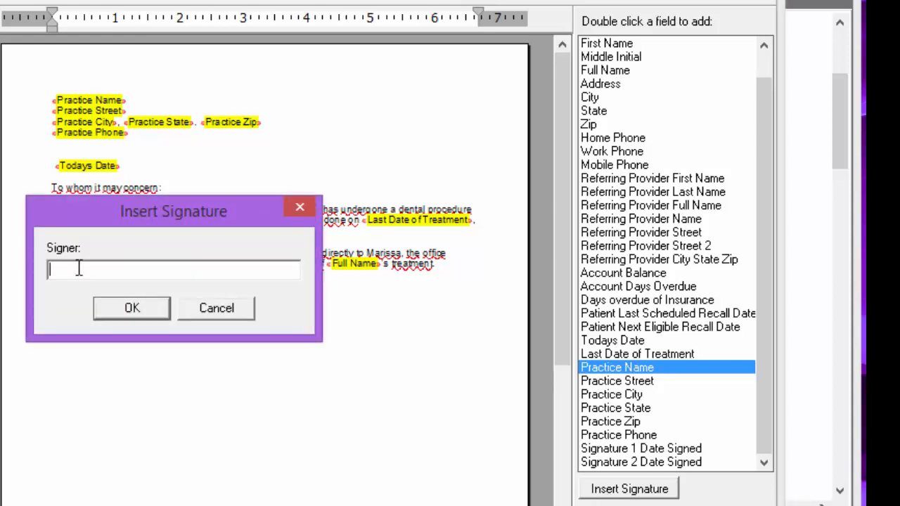
pyautogui.click(140, 309)
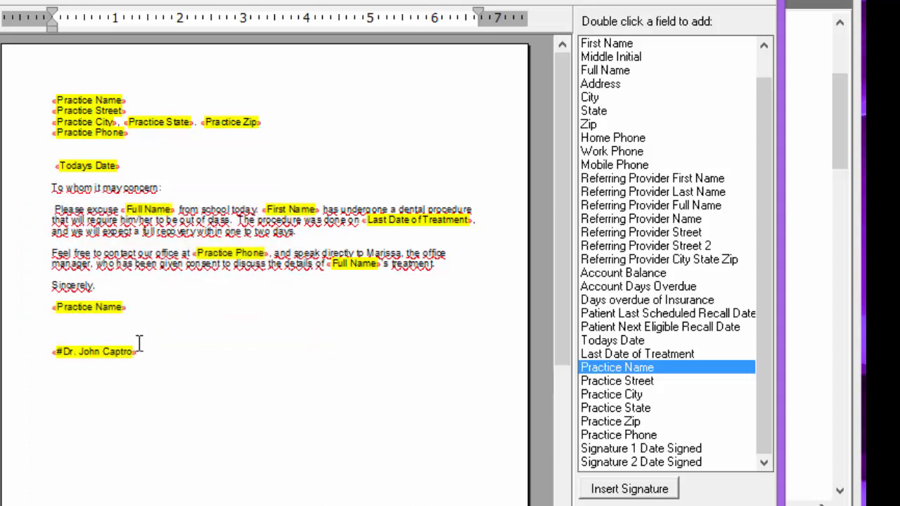
pyautogui.doubleClick(594, 450)
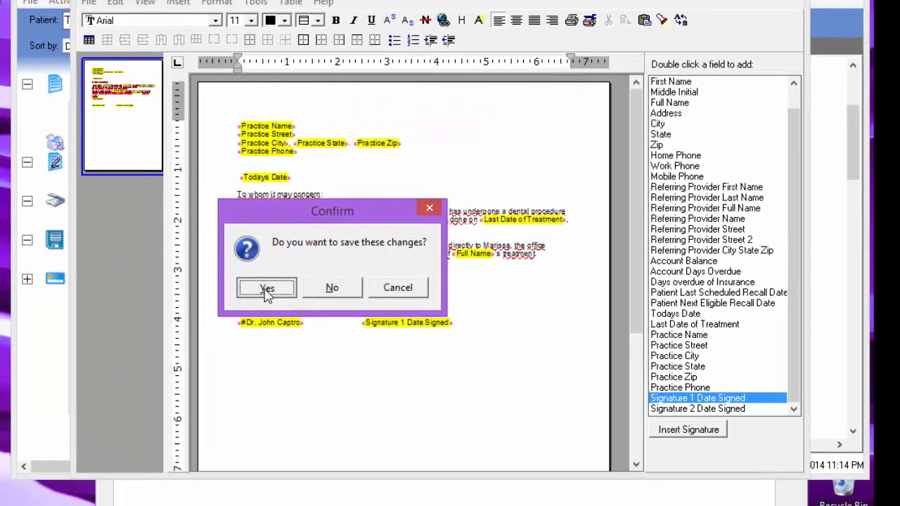
pyautogui.click(173, 314)
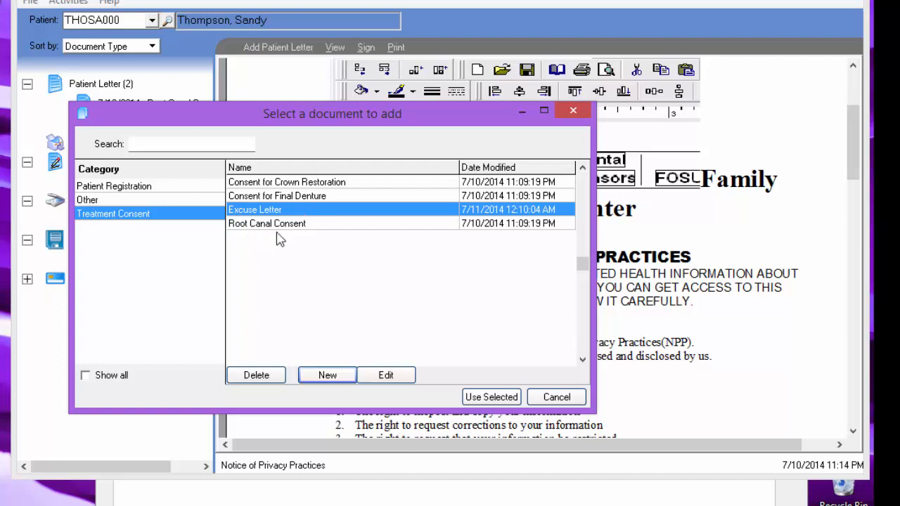
# Add the Excuse Letter template to the patient's letters and review the merged letter
pyautogui.click(385, 376)
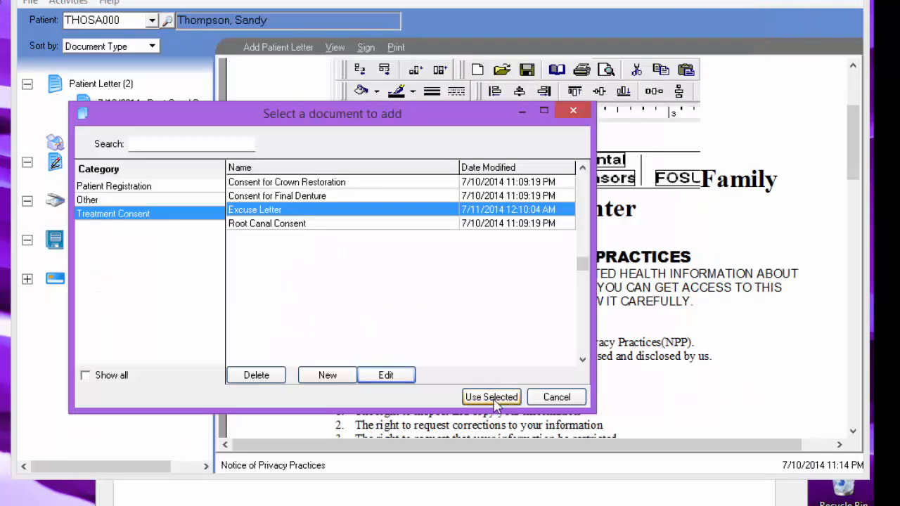
pyautogui.click(494, 395)
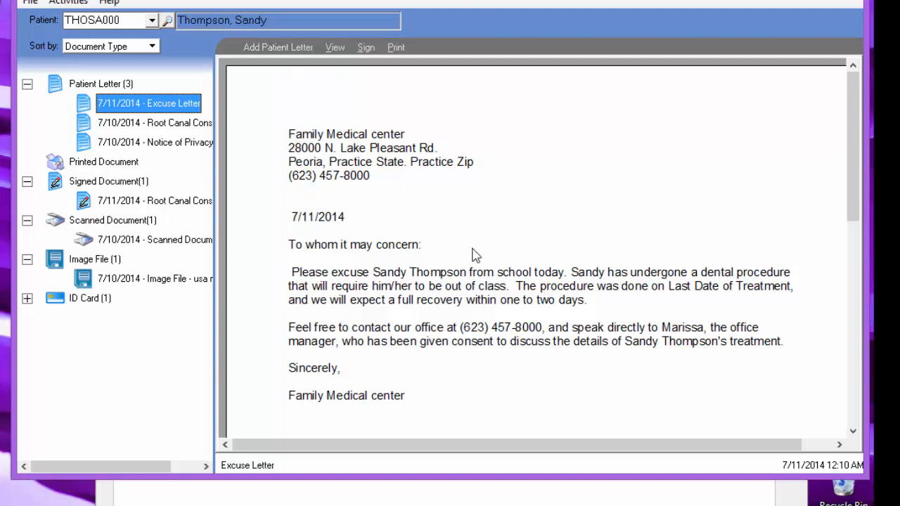
pyautogui.scroll(-3, 475, 254)
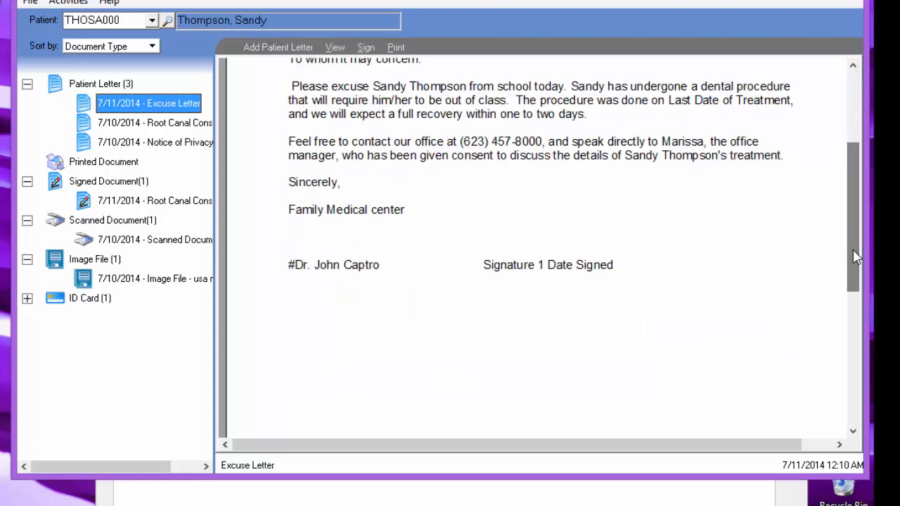
# Sign the Excuse Letter on the signature pad and save the signed document
pyautogui.click(366, 47)
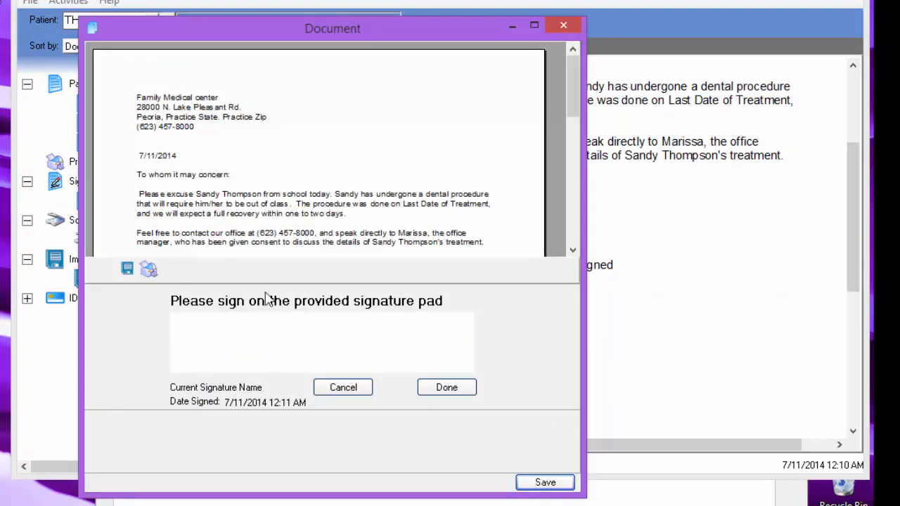
pyautogui.click(454, 390)
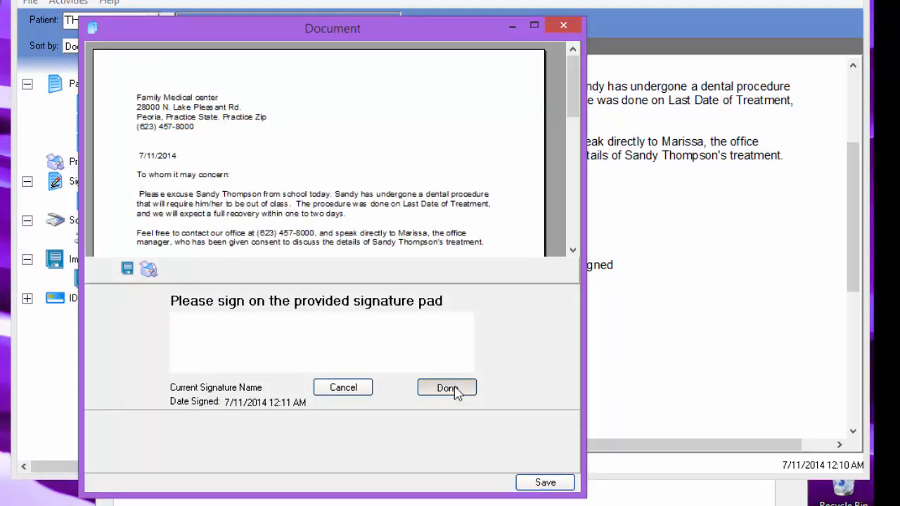
pyautogui.click(533, 484)
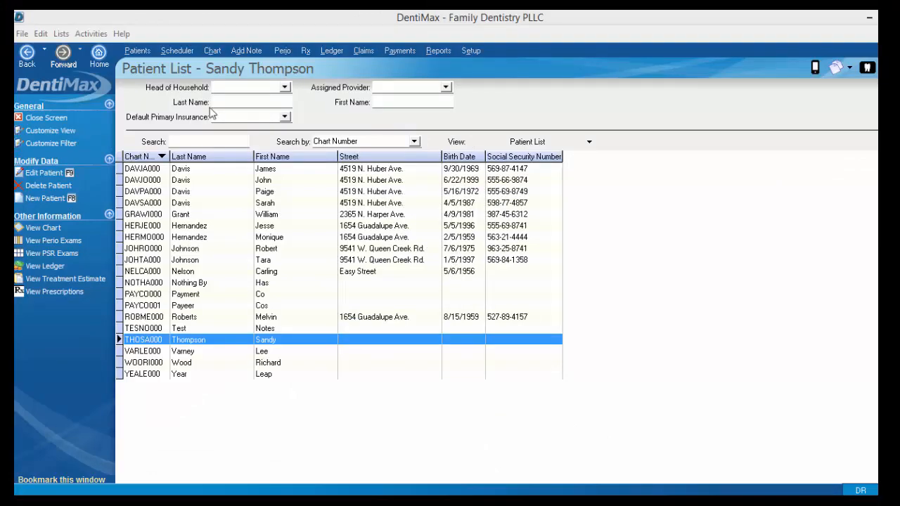
# Open the selected patient's chart
pyautogui.click(215, 58)
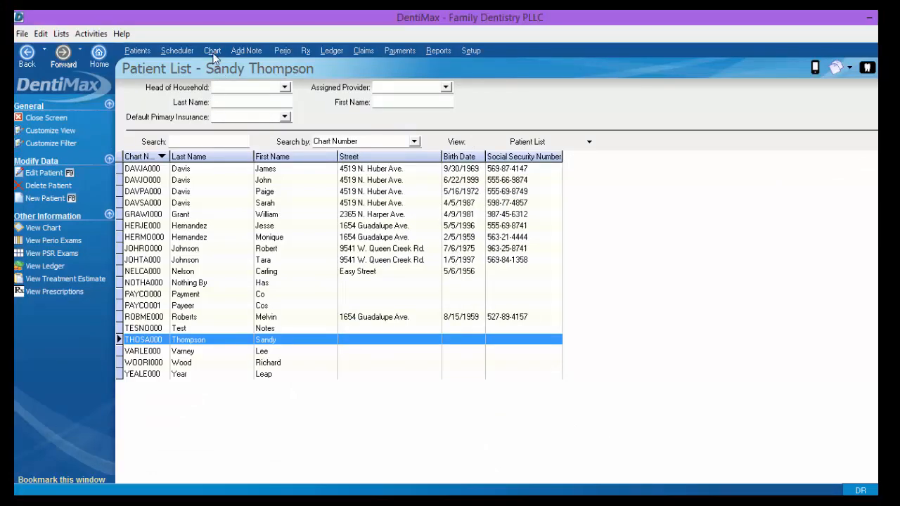
pyautogui.click(213, 54)
pyautogui.click(108, 295)
pyautogui.click(106, 311)
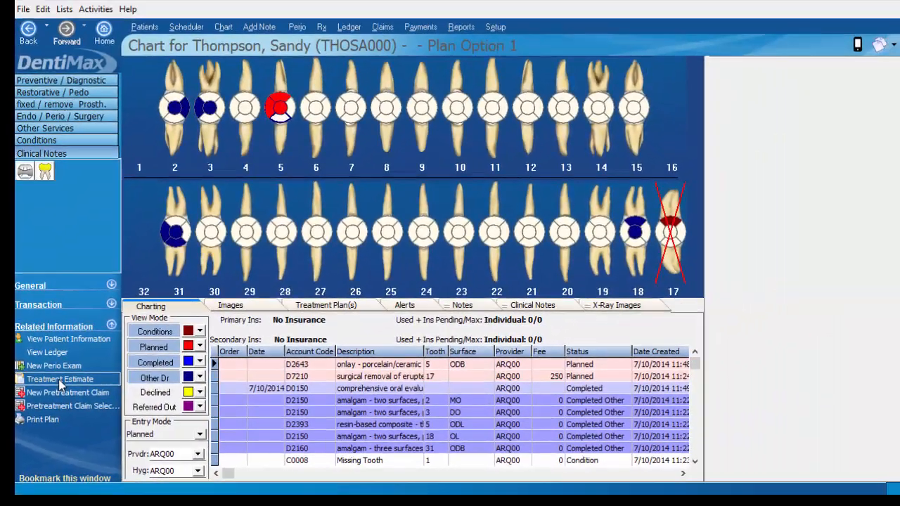
# Open the treatment plan estimate and preview its report in the Treatment Plan Estimate Standard Fee format
pyautogui.click(61, 381)
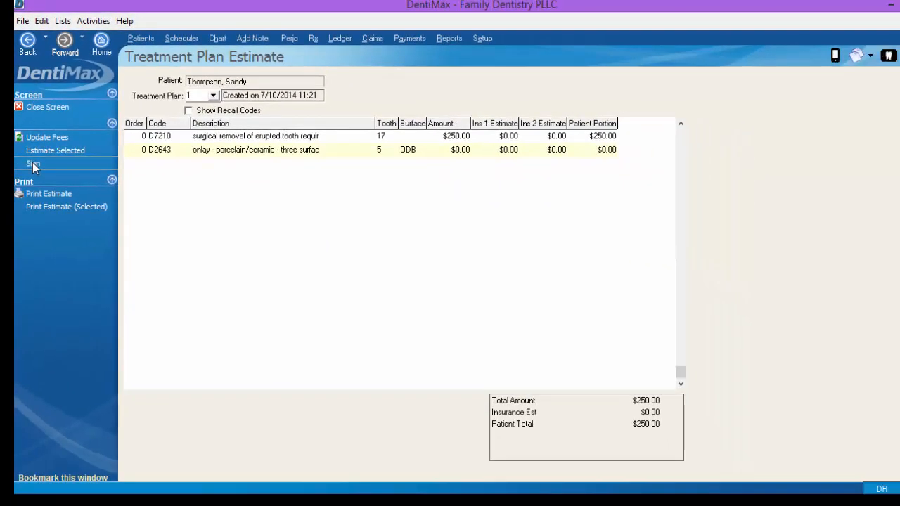
pyautogui.click(58, 267)
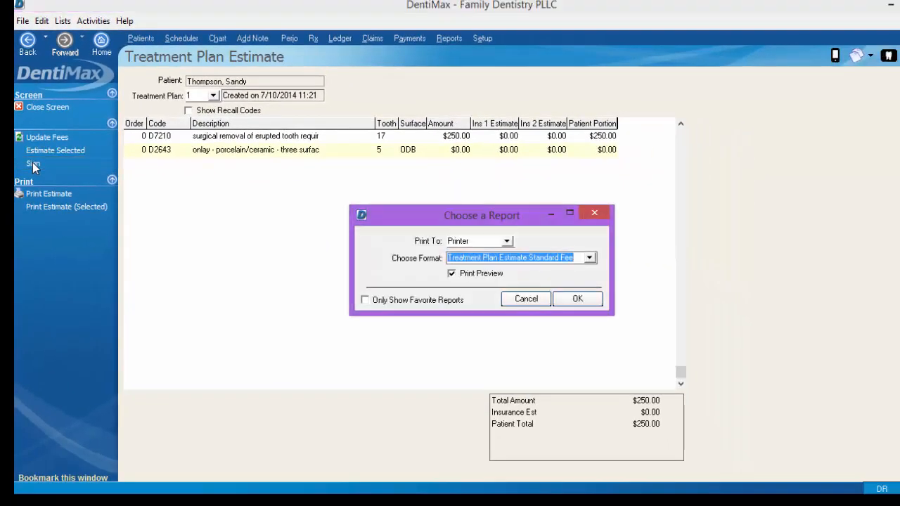
pyautogui.click(573, 300)
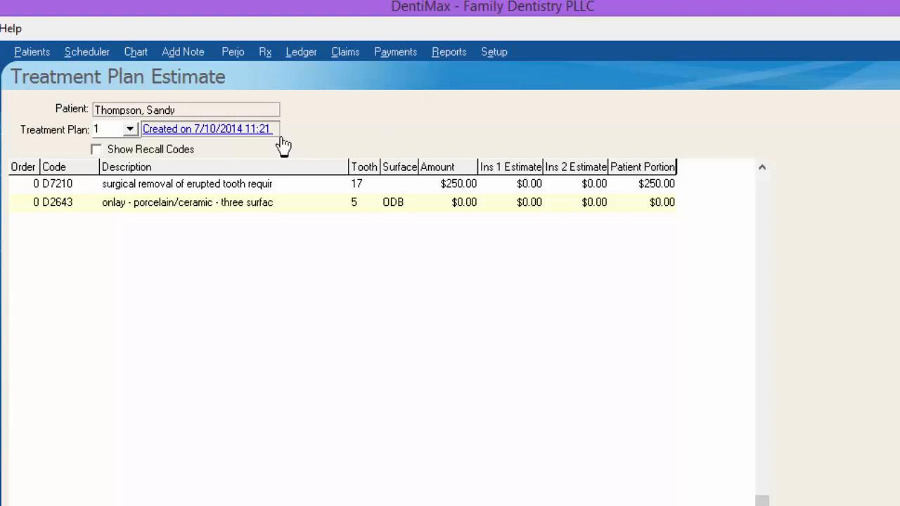
# Add a timestamped patient journal entry "Do not call patient after July 20th, she will be on vacation for 3 months. AM" and save it
pyautogui.click(154, 112)
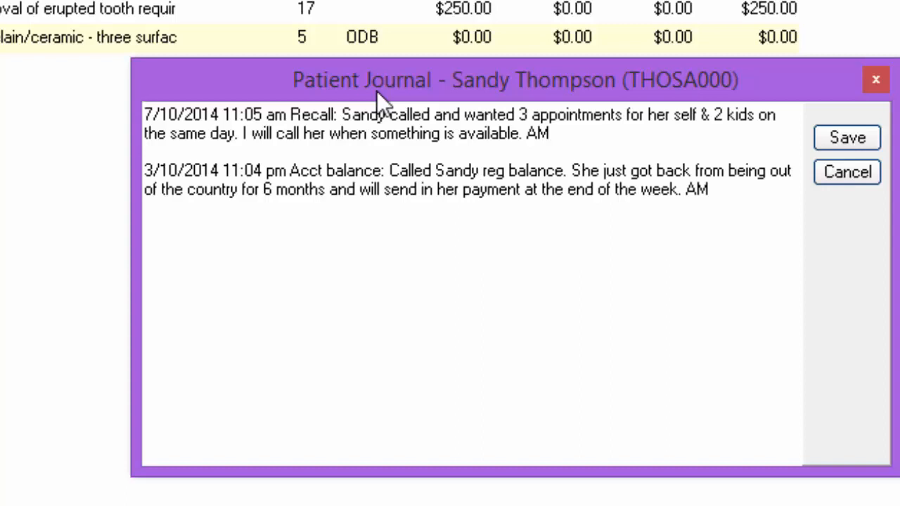
pyautogui.press('Return')
pyautogui.press('Return')
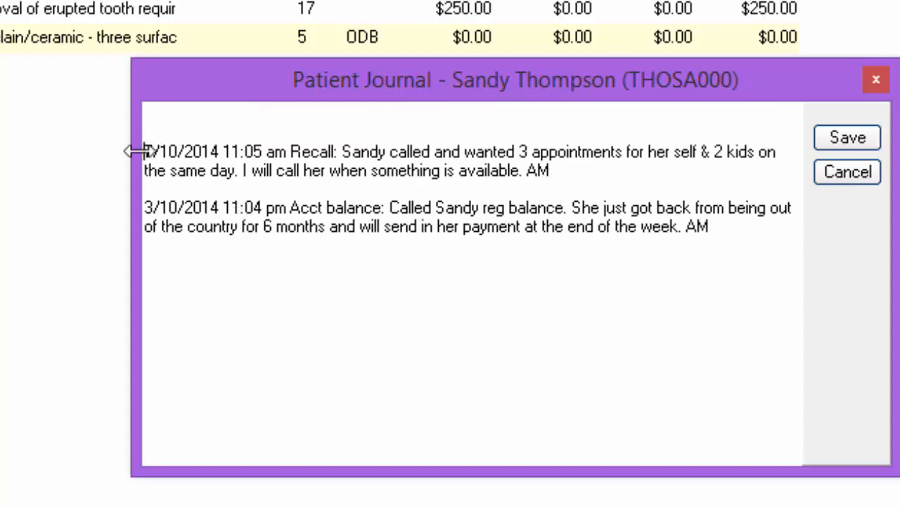
pyautogui.click(167, 115)
pyautogui.rightClick(166, 115)
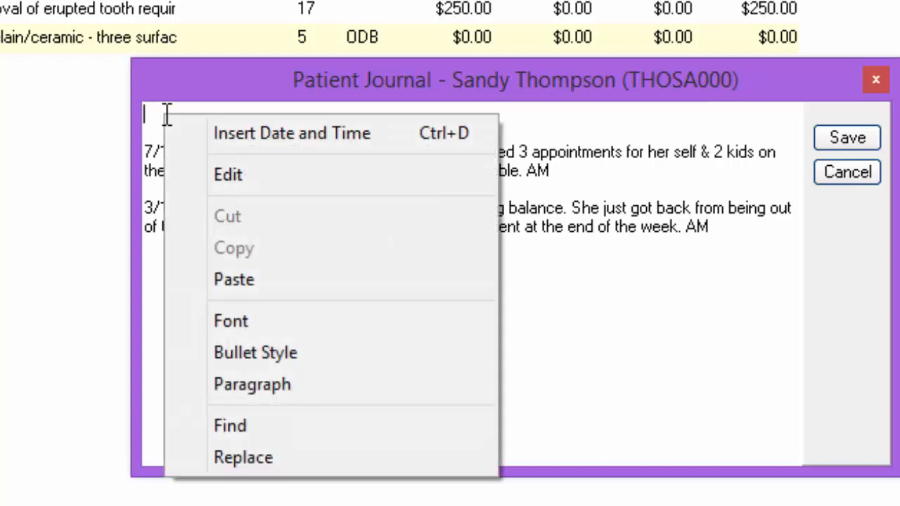
pyautogui.click(212, 135)
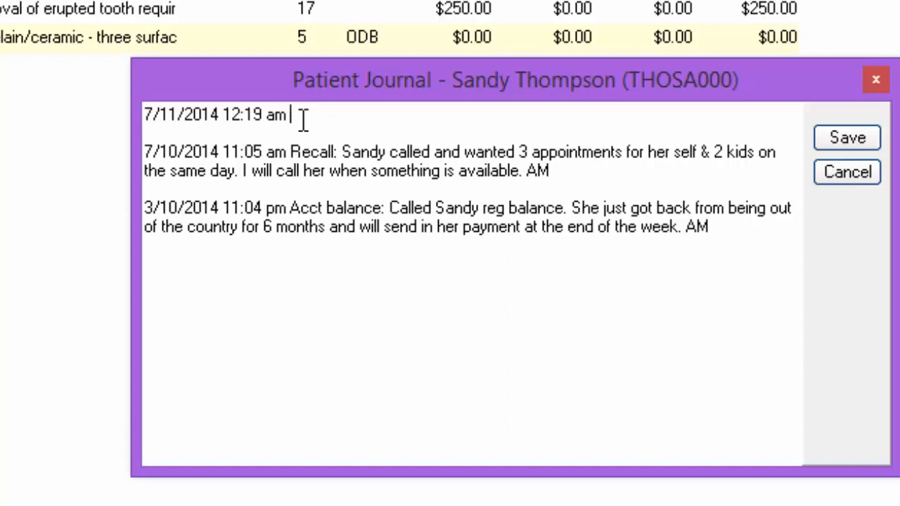
pyautogui.write('Do not call patient after July 20th, she will be on vacation for 3 months.')
pyautogui.write('Am')
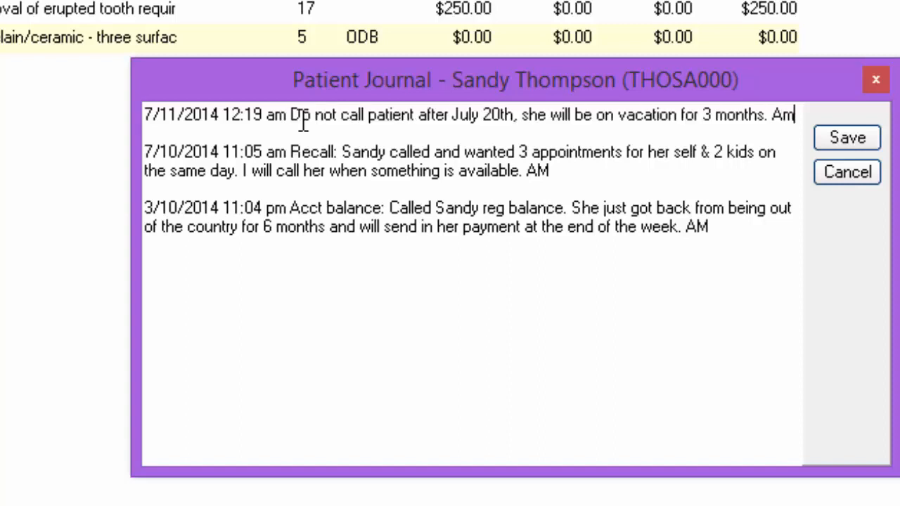
pyautogui.press('BackSpace')
pyautogui.write('M')
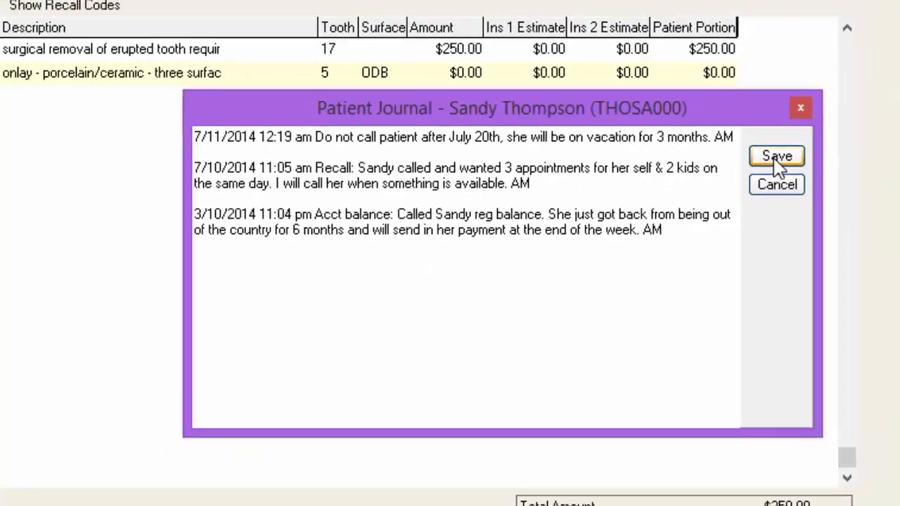
pyautogui.click(837, 143)
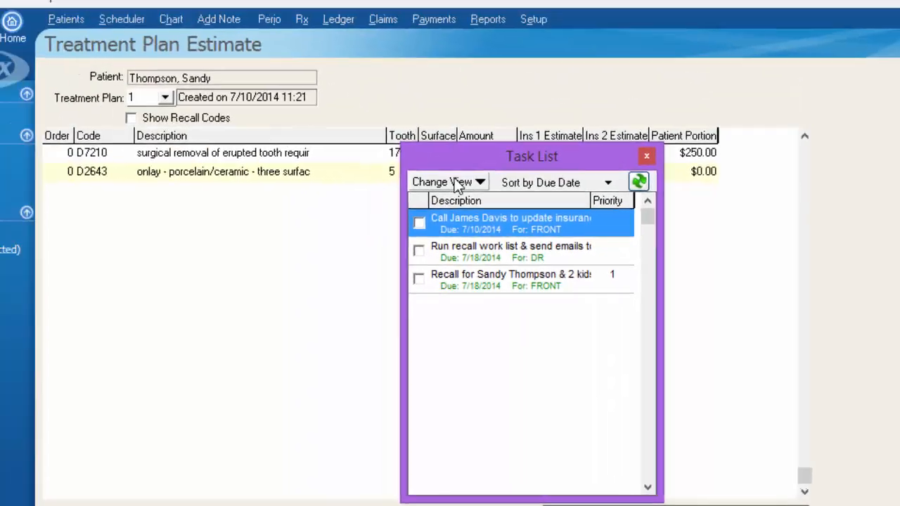
# Open the Task List window and select the patient's recall task
pyautogui.click(59, 49)
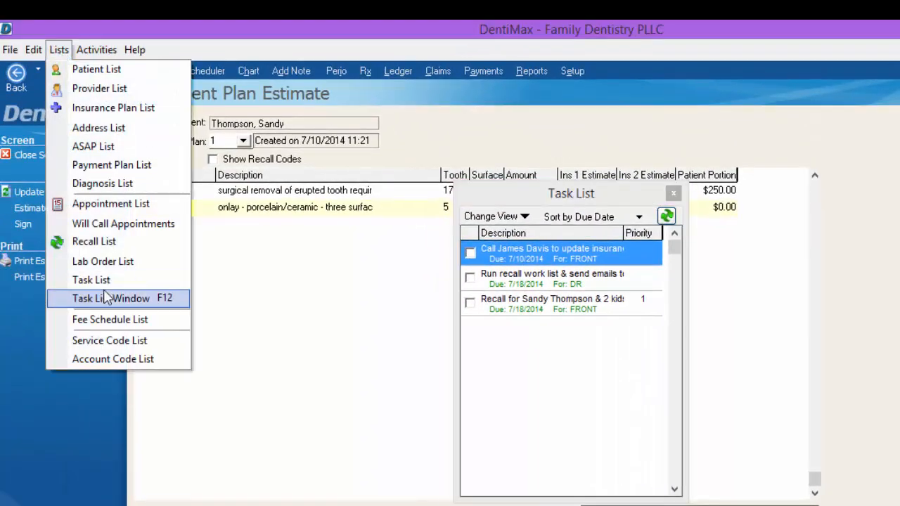
pyautogui.click(178, 301)
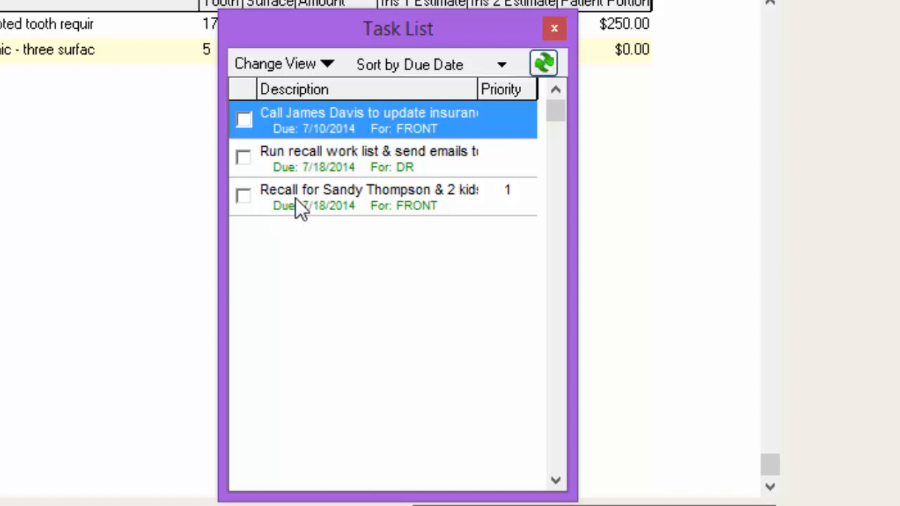
pyautogui.click(411, 210)
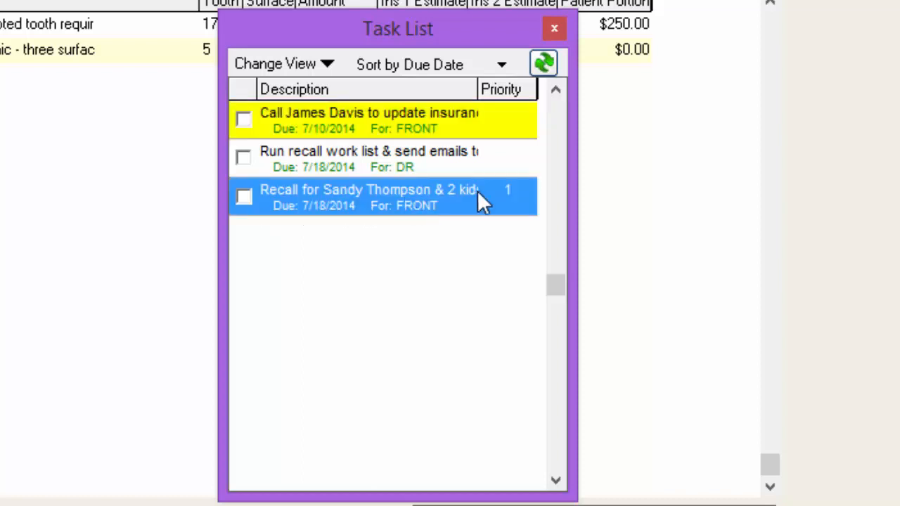
# Open the recall task's details and review who it is assigned to
pyautogui.rightClick(420, 207)
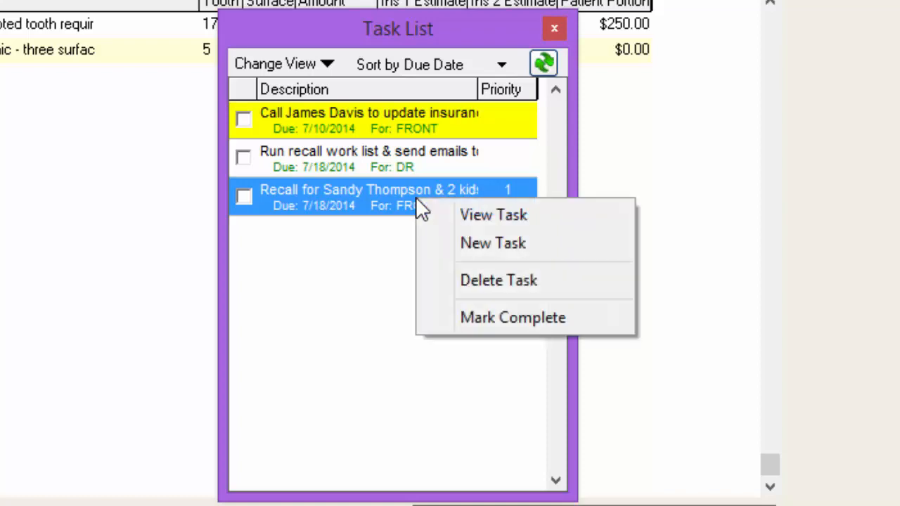
pyautogui.click(450, 221)
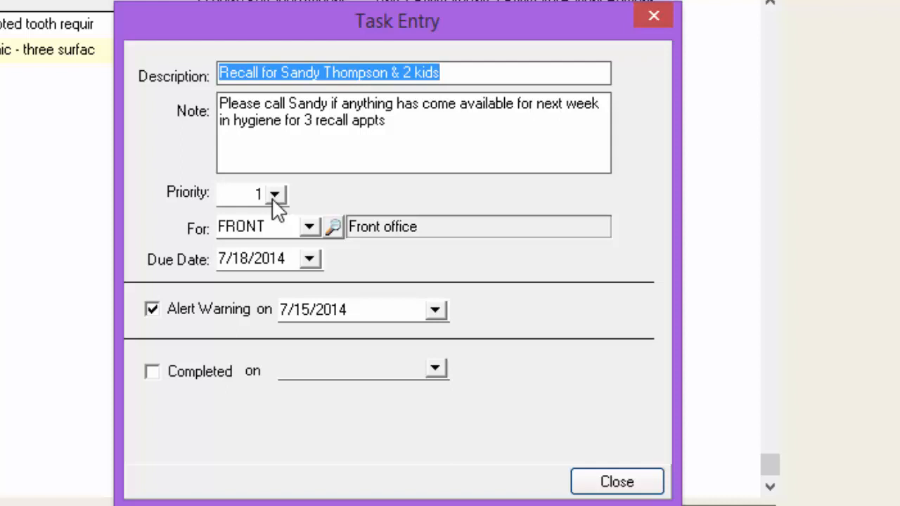
pyautogui.click(309, 226)
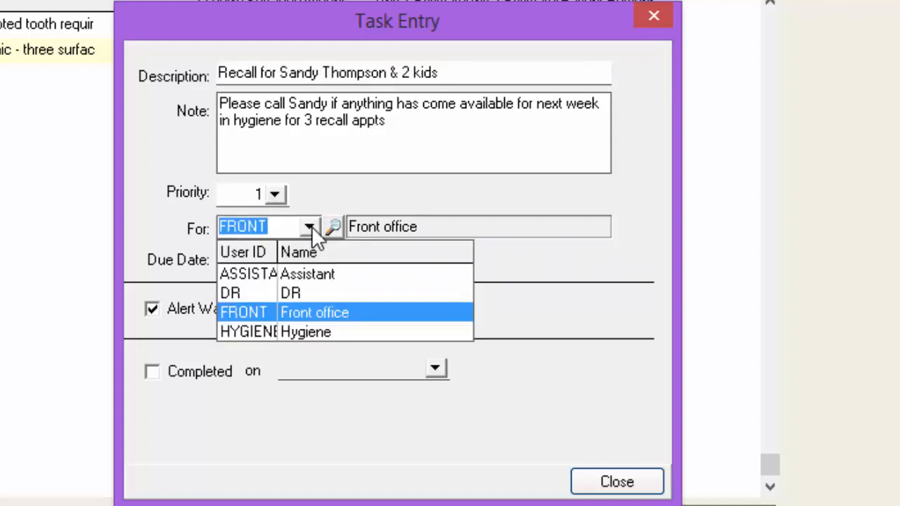
pyautogui.click(309, 227)
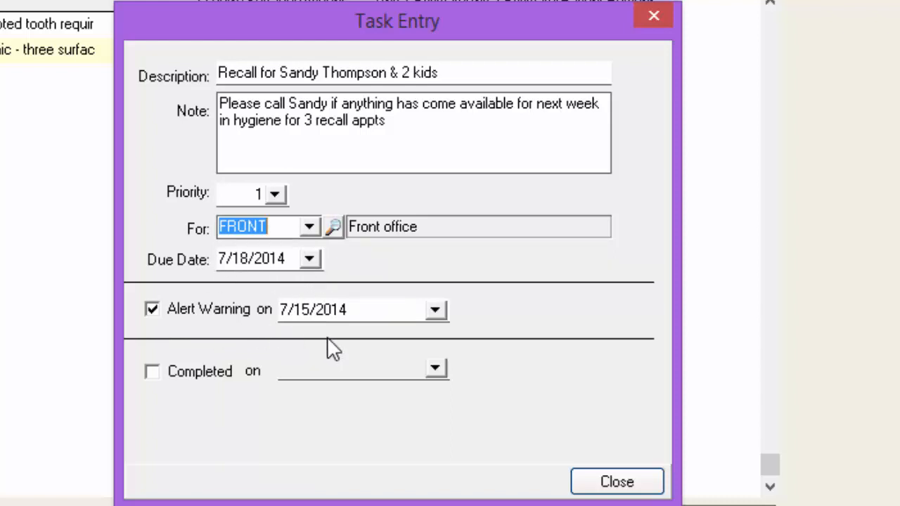
pyautogui.press('Escape')
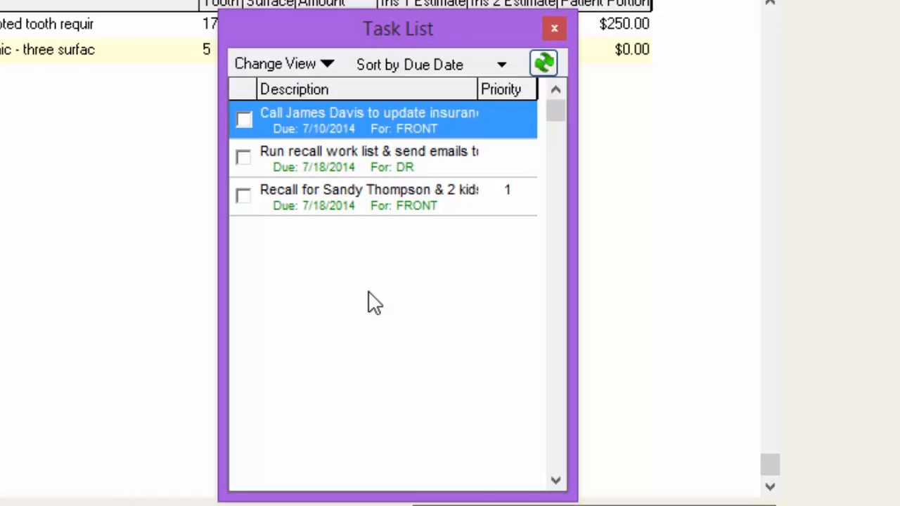
pyautogui.rightClick(301, 248)
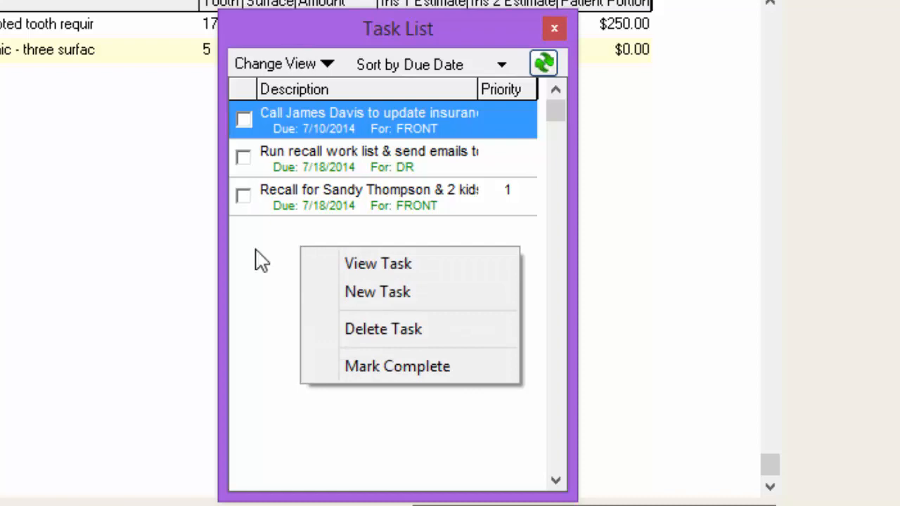
pyautogui.click(380, 290)
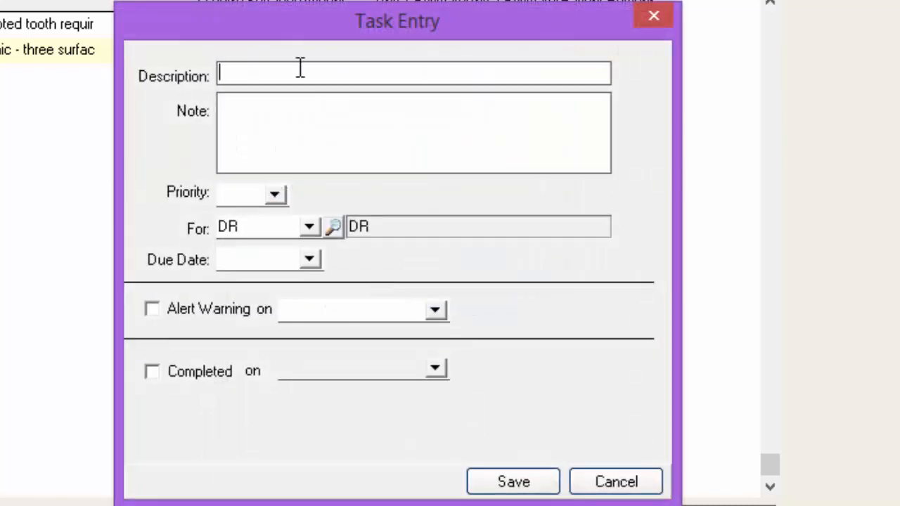
pyautogui.press('Escape')
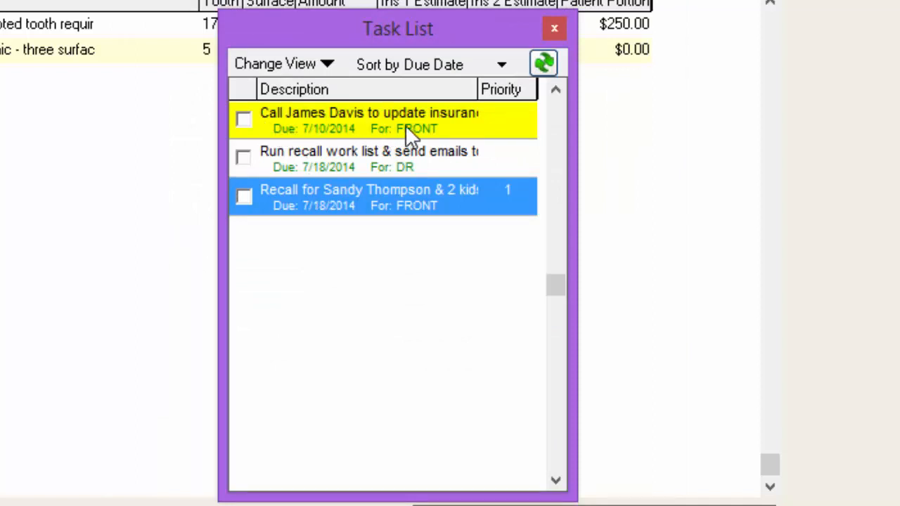
# Open and close the details of the recall work list task
pyautogui.click(279, 156)
pyautogui.rightClick(279, 156)
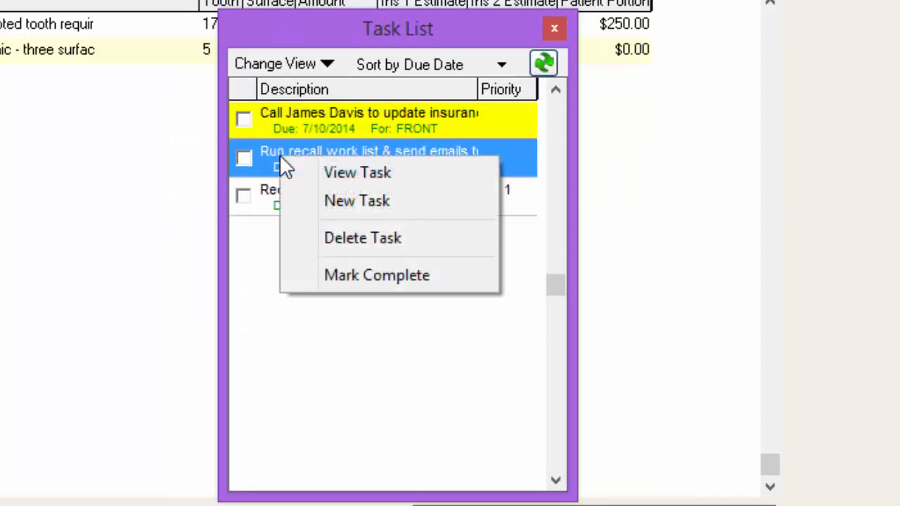
pyautogui.click(338, 172)
pyautogui.press('Escape')
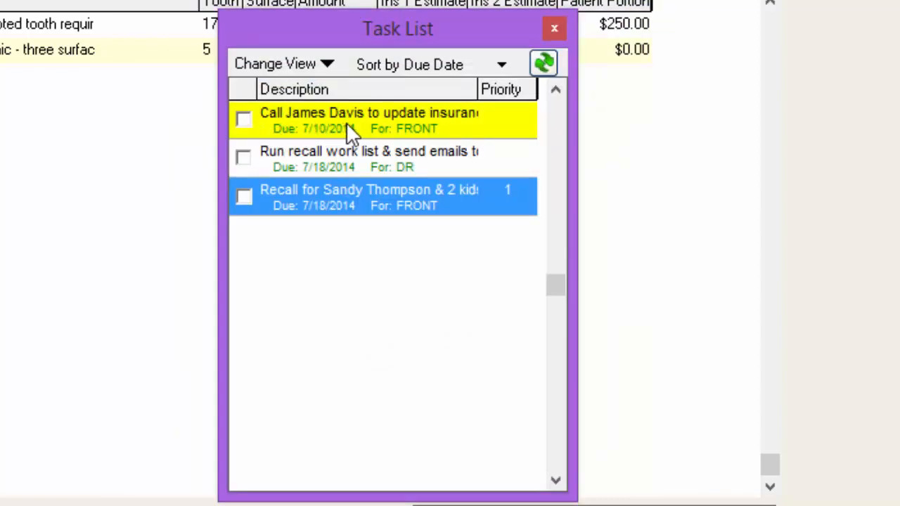
# Mark the insurance update call task as complete
pyautogui.click(309, 166)
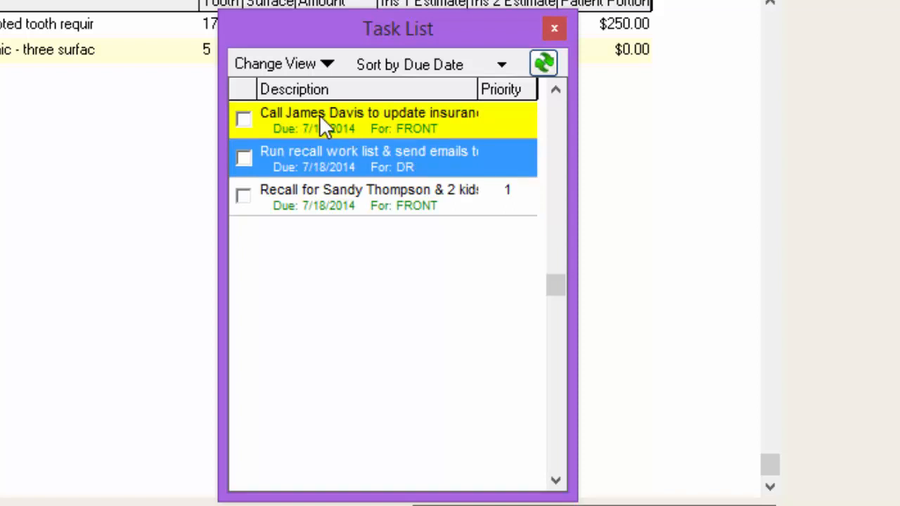
pyautogui.rightClick(406, 130)
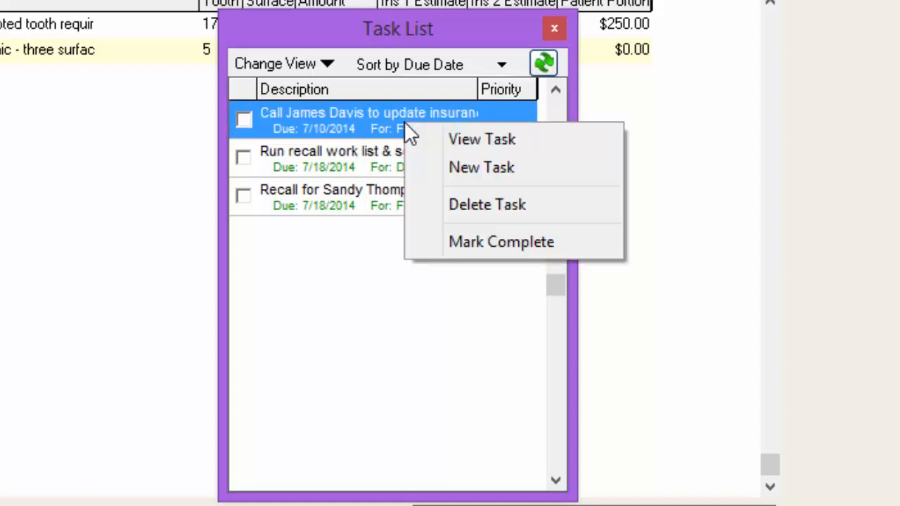
pyautogui.click(456, 242)
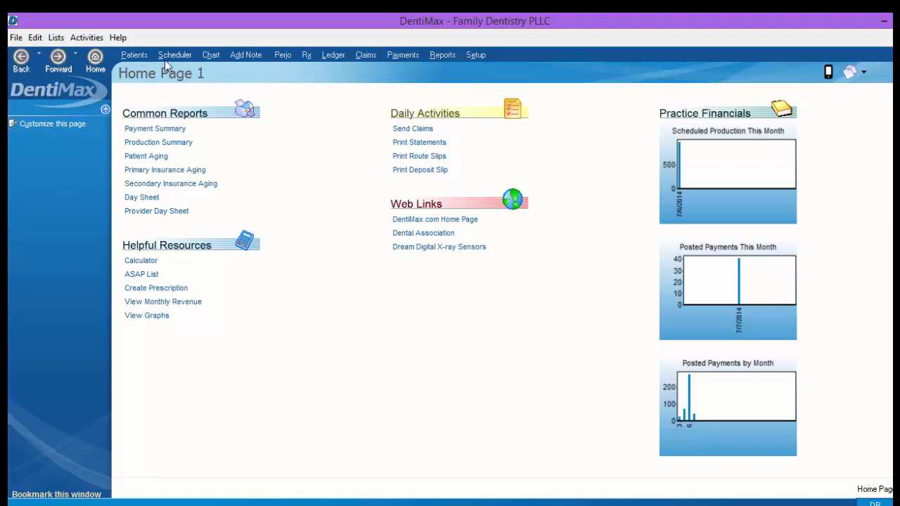
# Open the recall patient's chart and dock the Clinical Notes panel beside the tooth chart
pyautogui.click(211, 56)
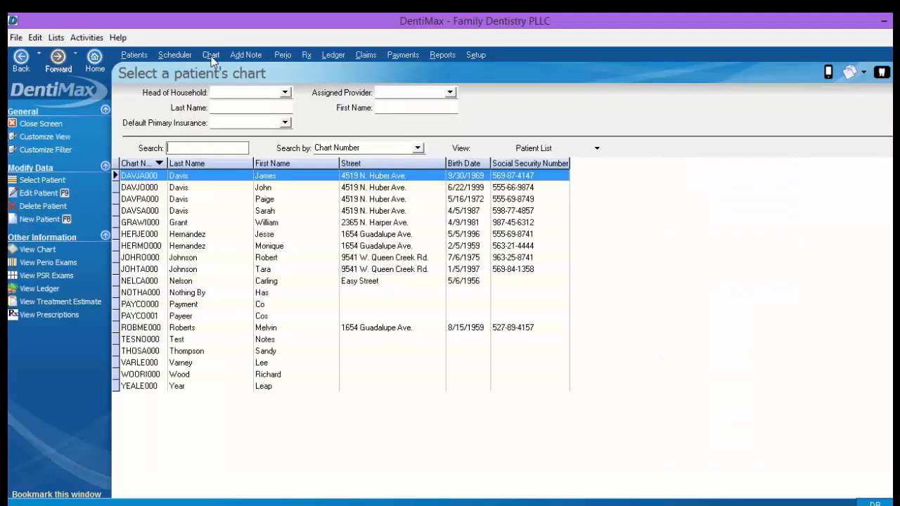
pyautogui.doubleClick(191, 351)
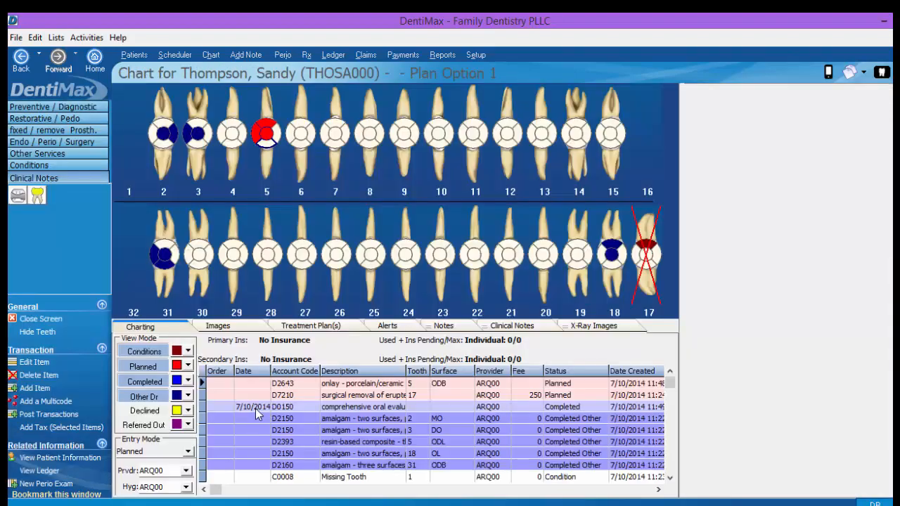
pyautogui.click(255, 408)
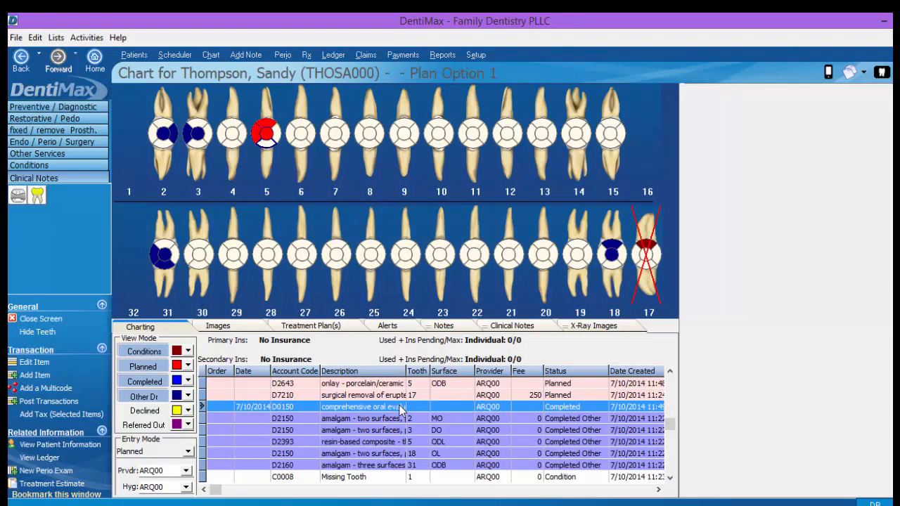
pyautogui.click(497, 328)
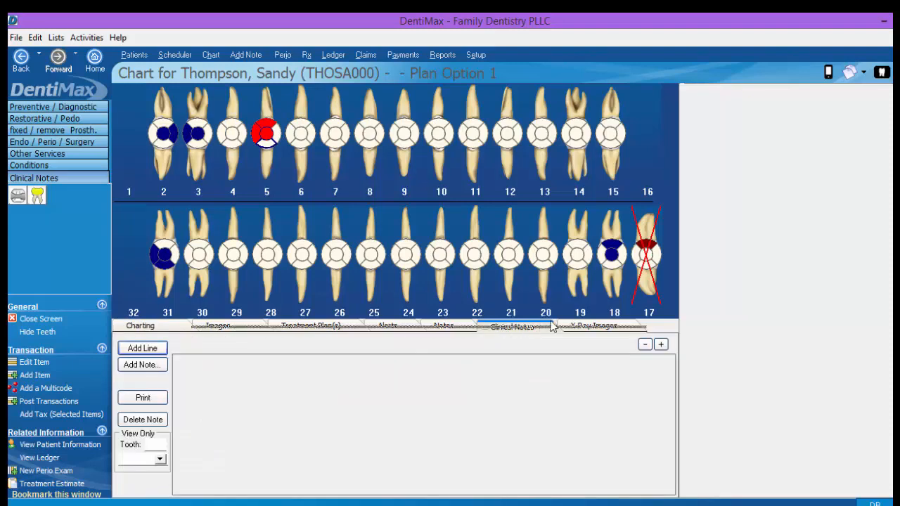
pyautogui.moveTo(777, 123); pyautogui.dragTo(777, 124)
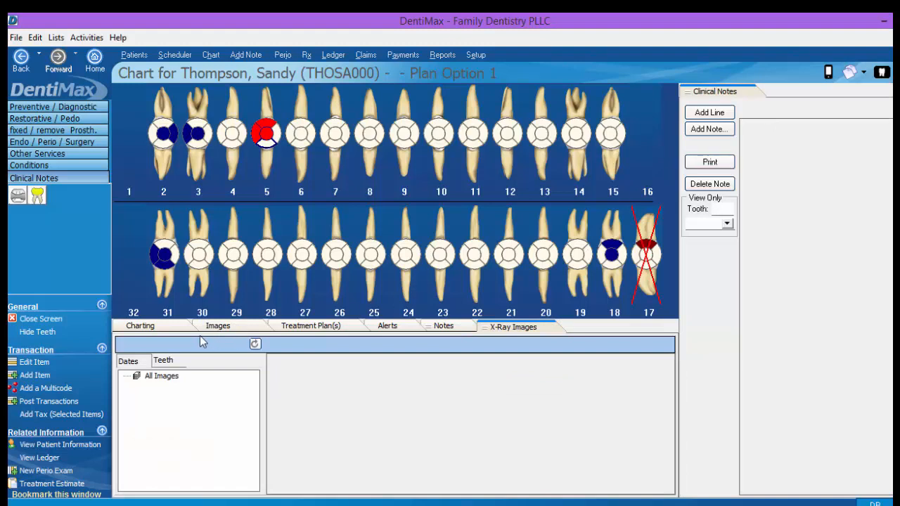
pyautogui.click(171, 327)
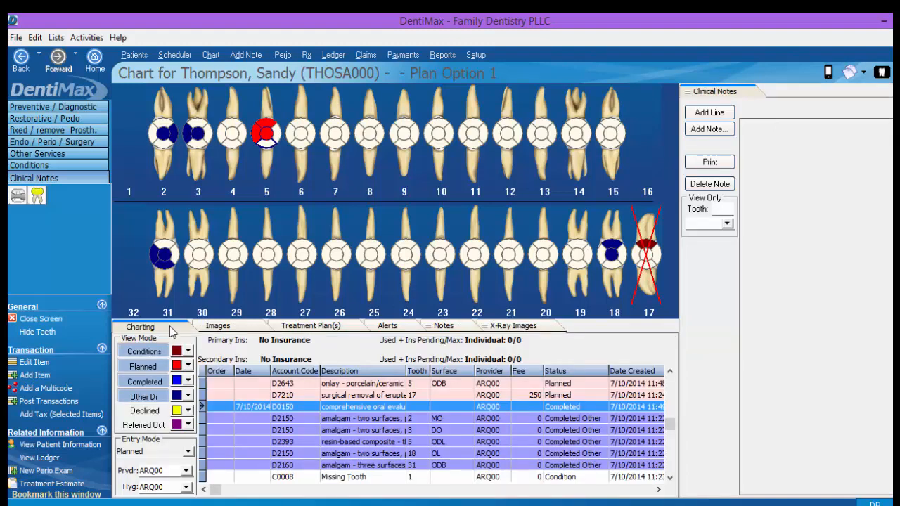
# Switch the entry mode to Completed and chart a completed panoramic radiographic image (D0330)
pyautogui.click(188, 451)
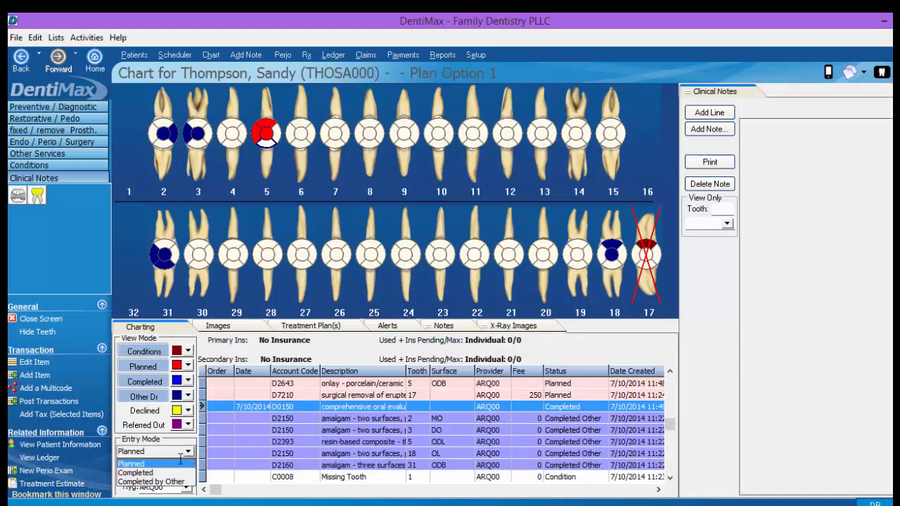
pyautogui.click(144, 473)
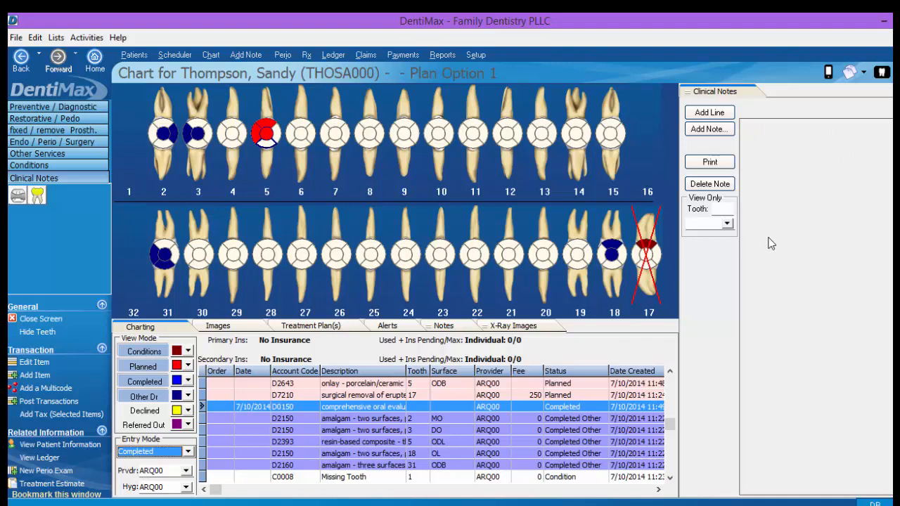
pyautogui.click(67, 109)
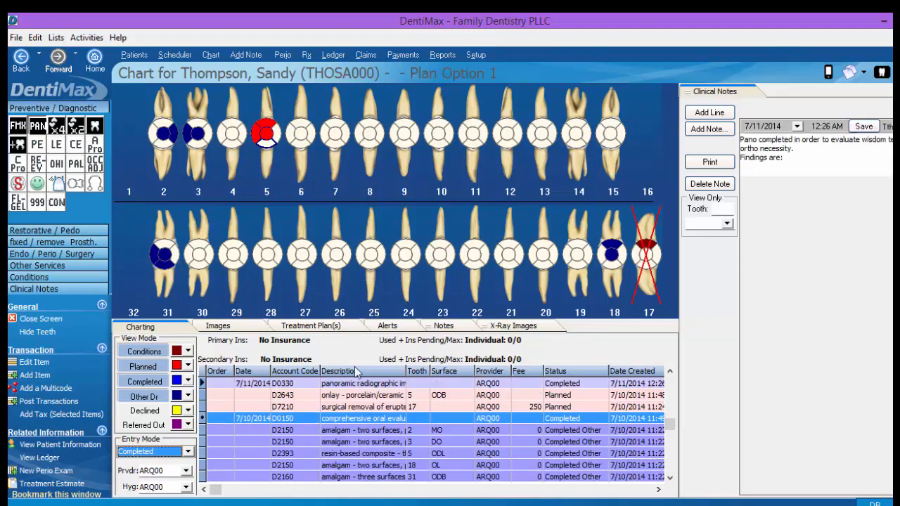
# Complete the panoramic clinical note's findings ending with "extract #17, partially impacted."
pyautogui.click(304, 386)
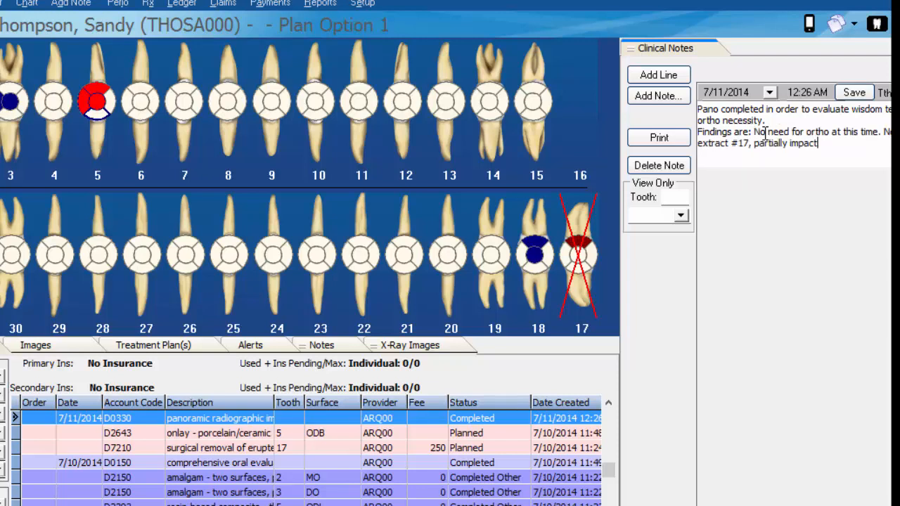
pyautogui.write('ed.')
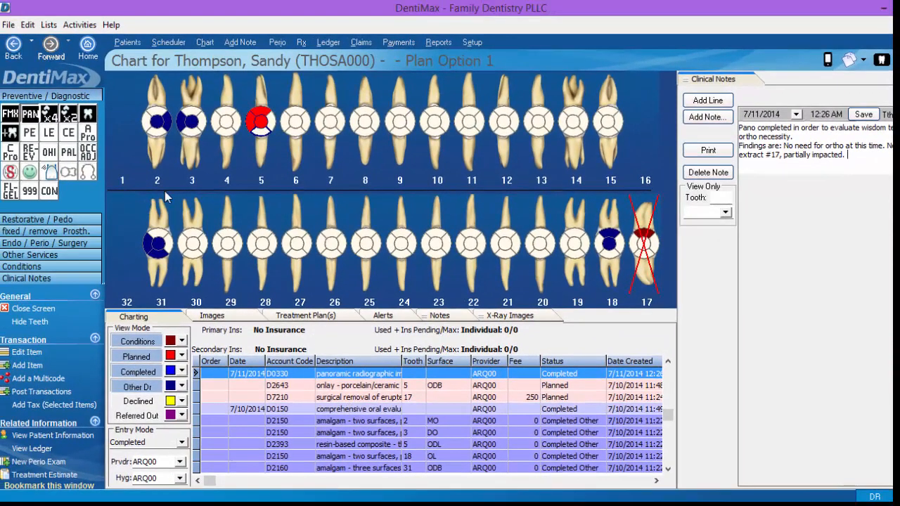
# Open the panoramic service code's entry at its clinical notes settings from the Service Code List
pyautogui.click(53, 27)
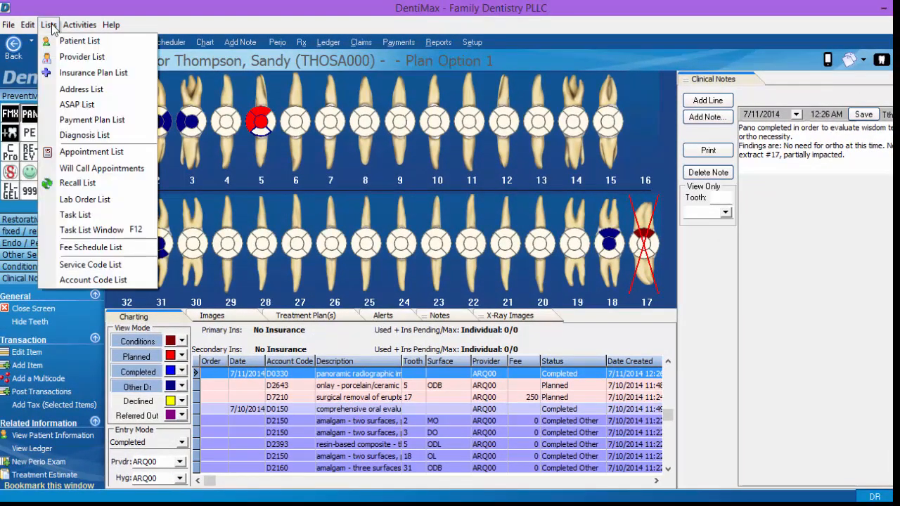
pyautogui.click(92, 263)
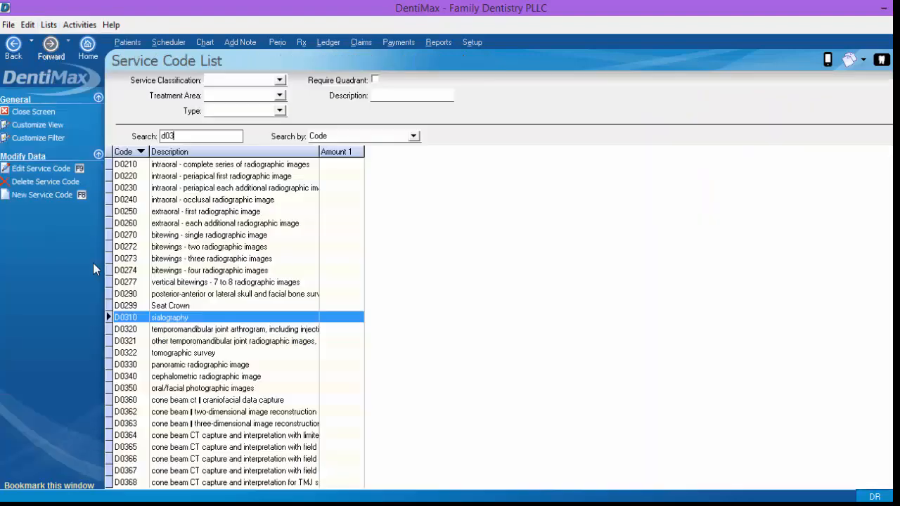
pyautogui.click(33, 169)
pyautogui.click(340, 82)
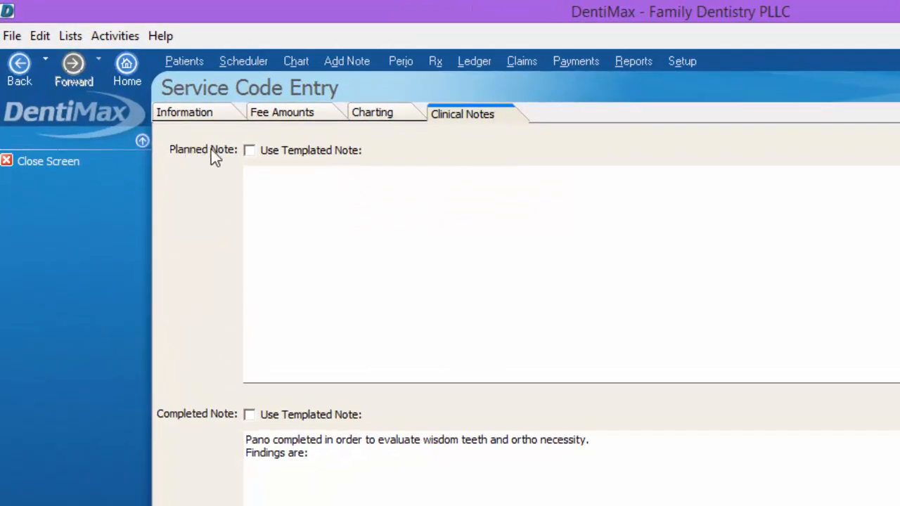
# Try the Use Templated Note options for the planned and completed notes of the service code
pyautogui.click(249, 151)
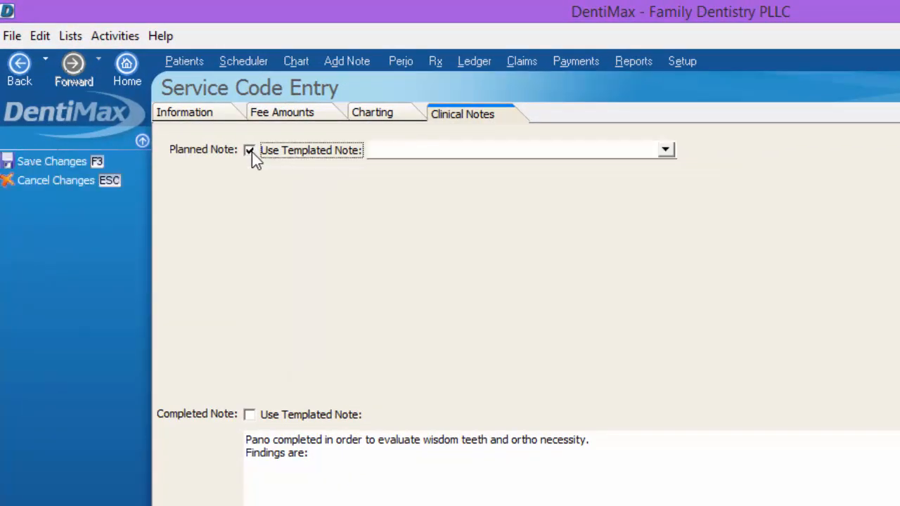
pyautogui.click(671, 155)
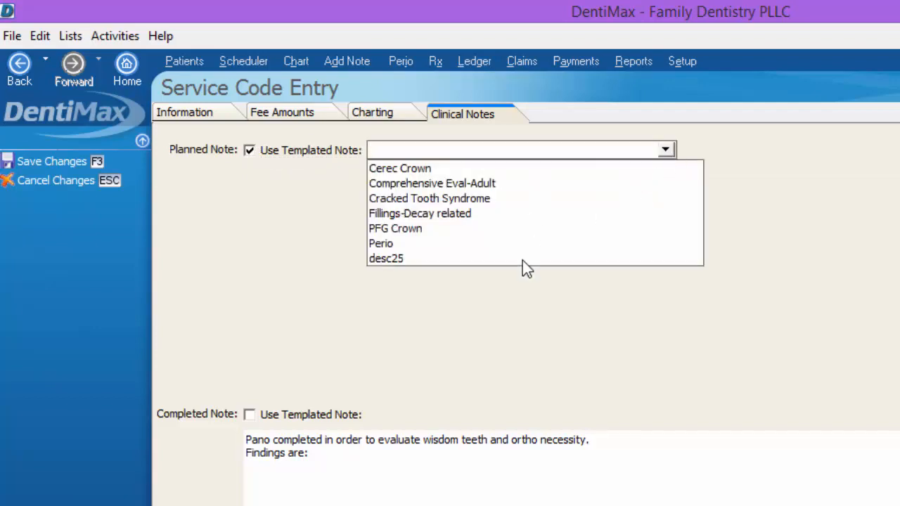
pyautogui.click(248, 149)
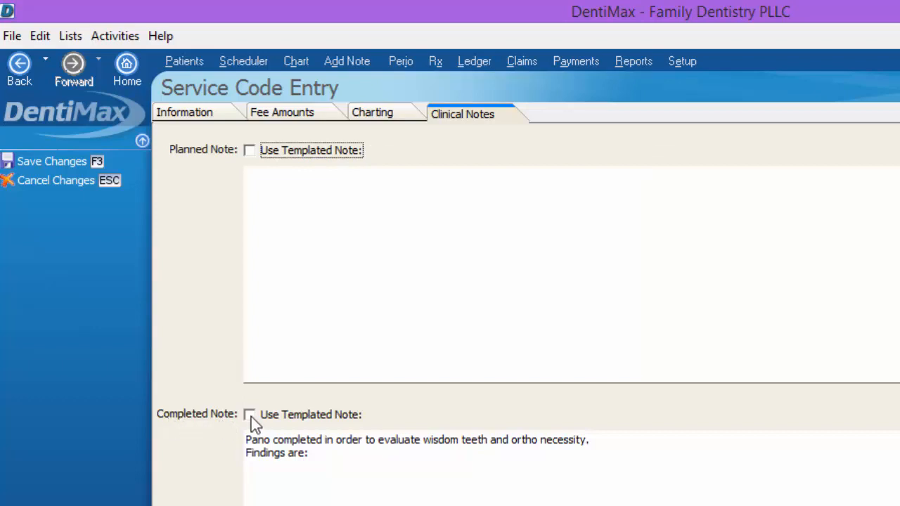
pyautogui.click(250, 415)
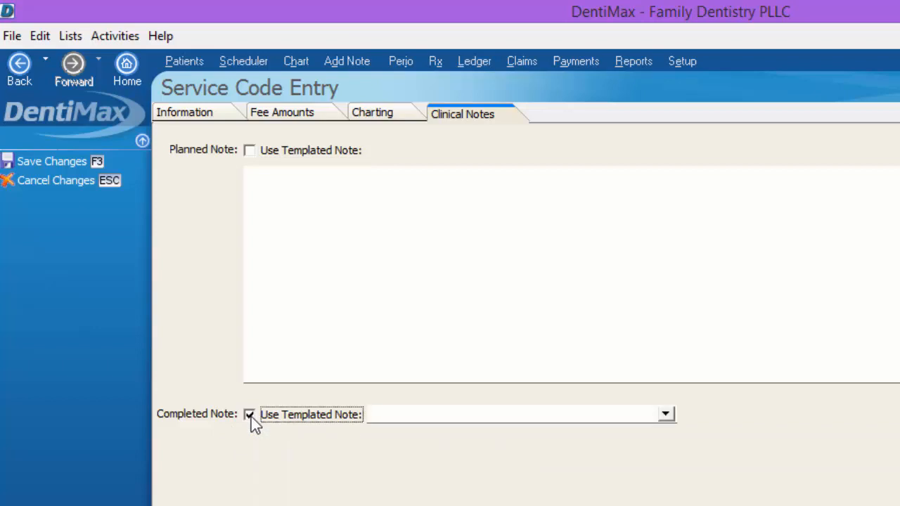
pyautogui.click(250, 415)
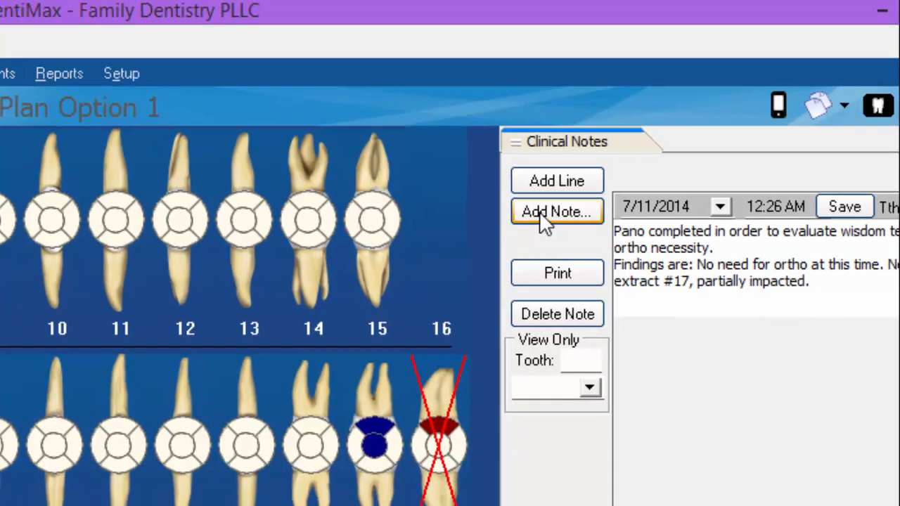
# Start building a clinical note from the Restorative "Fillings-Decay related" template
pyautogui.click(538, 221)
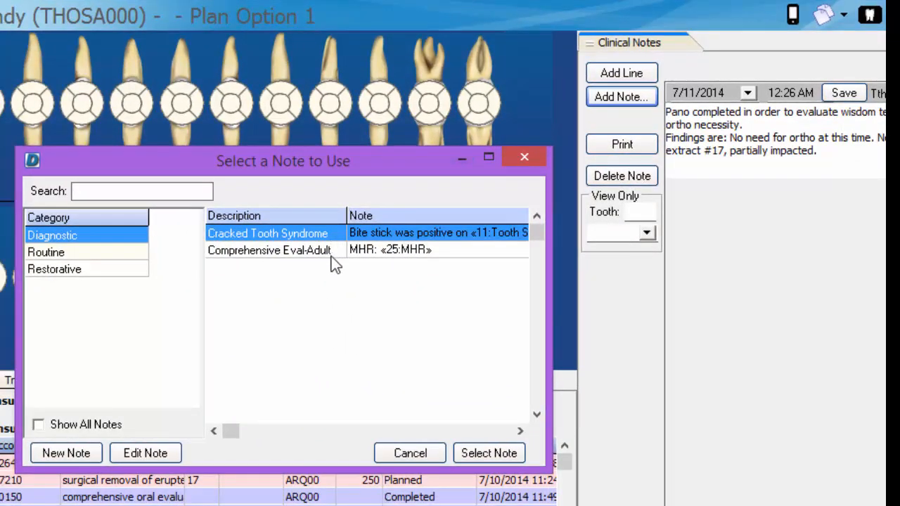
pyautogui.click(70, 272)
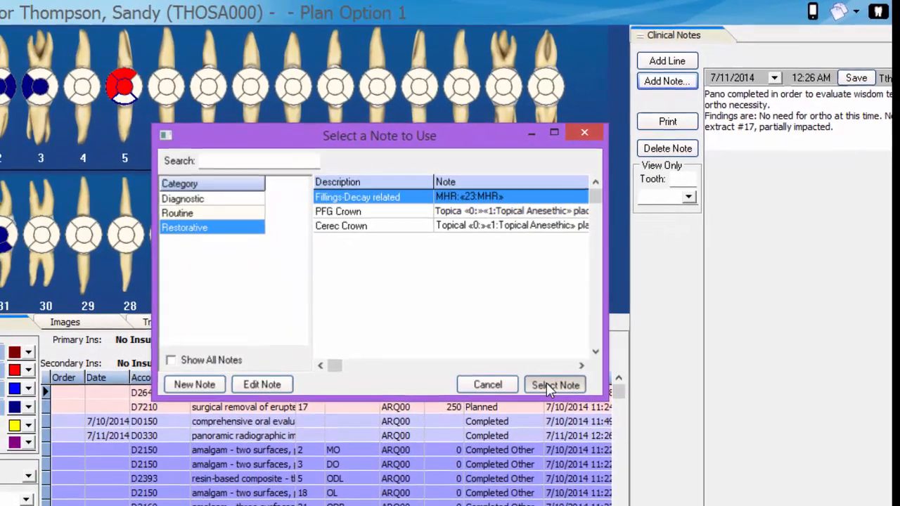
pyautogui.click(552, 385)
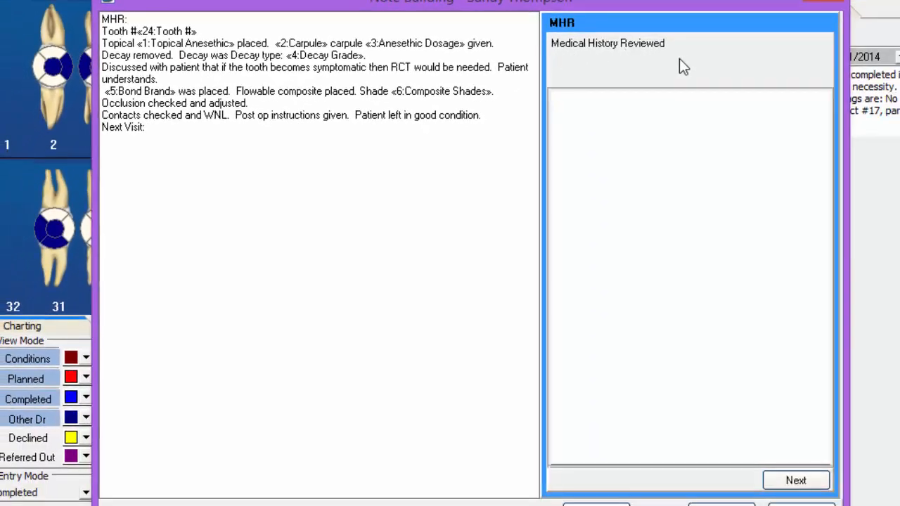
# Answer the MHR question with "No changes to medications or medical history." and move on
pyautogui.click(594, 121)
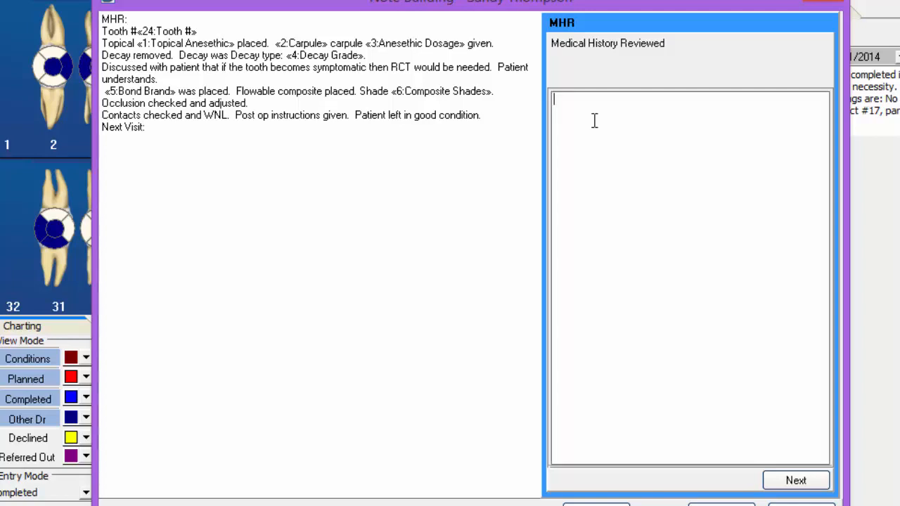
pyautogui.write('No ch')
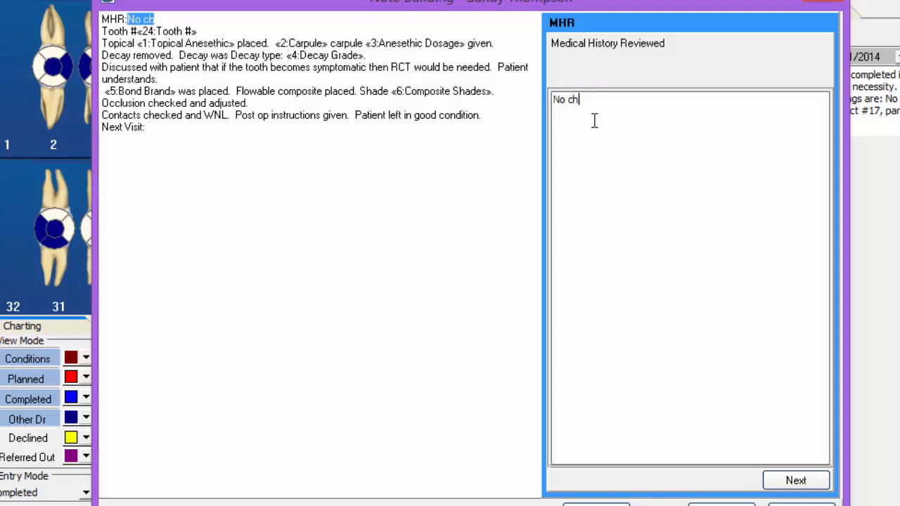
pyautogui.write('anges to')
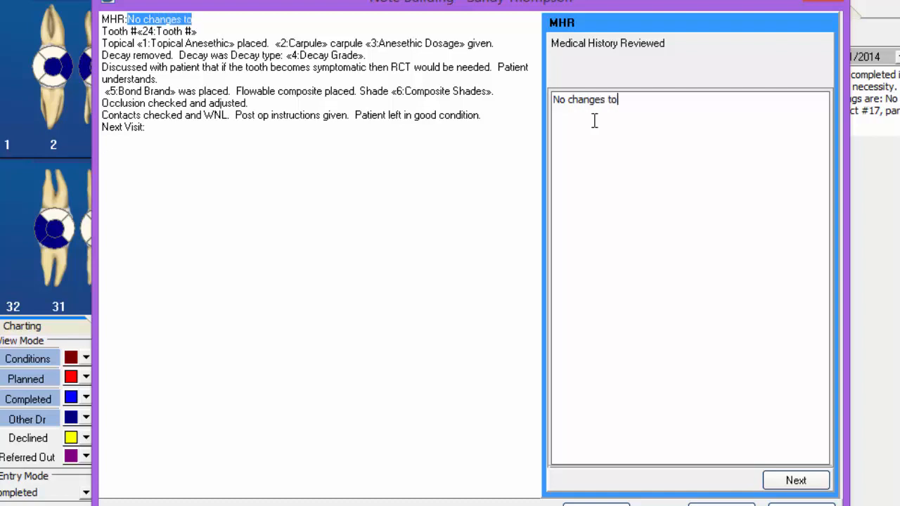
pyautogui.write(' medications or medical history.')
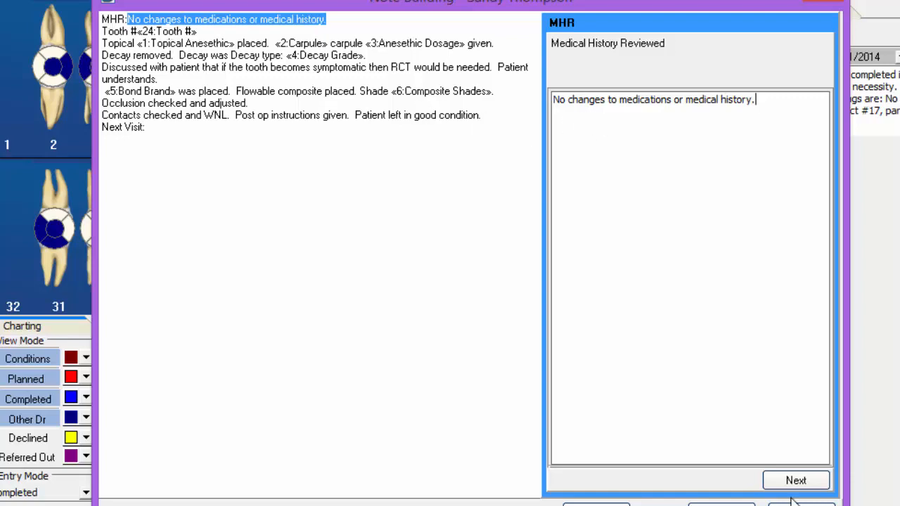
pyautogui.click(795, 481)
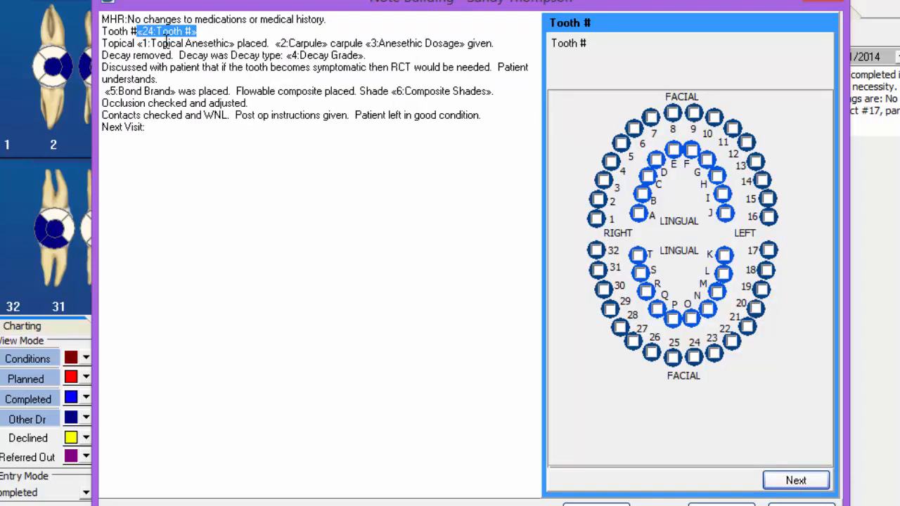
# Mark teeth 5, 10 and 12 for the Tooth # question and continue
pyautogui.click(620, 143)
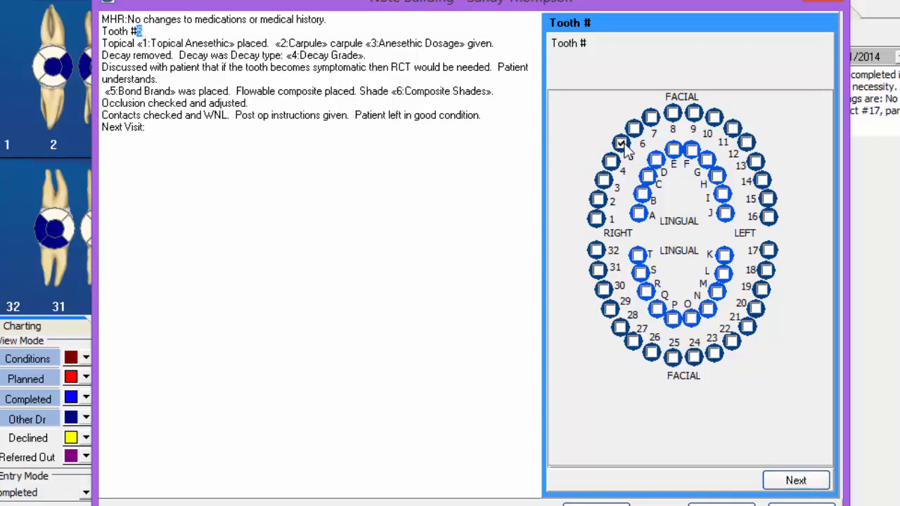
pyautogui.click(713, 118)
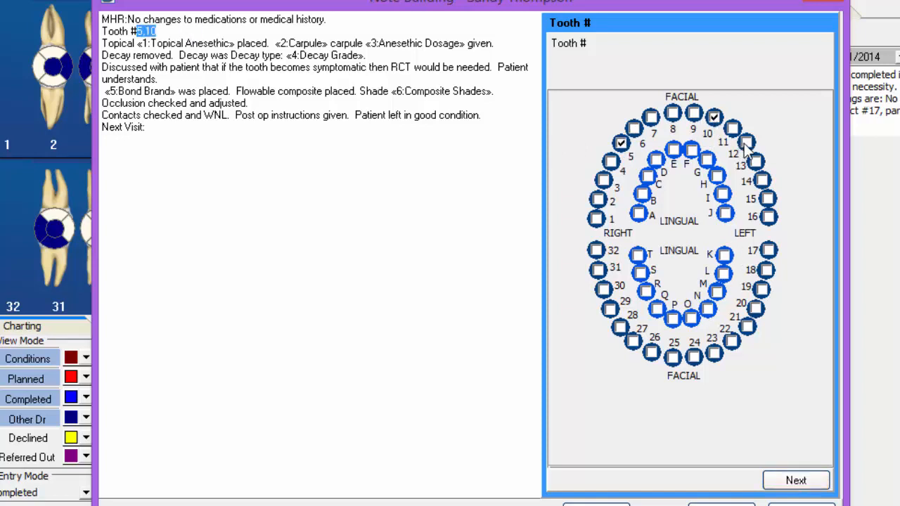
pyautogui.click(747, 144)
pyautogui.click(795, 480)
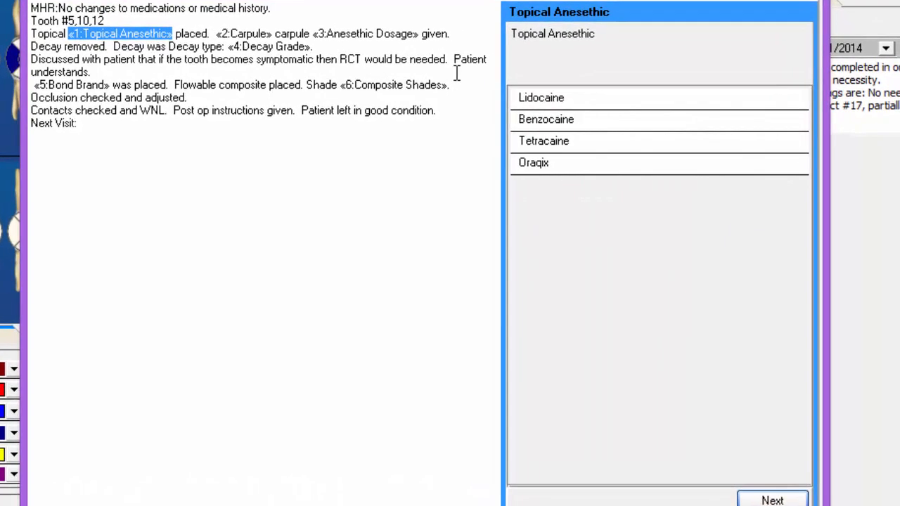
# Answer the anesthetic questions: Lidocaine topical, 2 carpules, and Lidocaine 2% with epinephrine 1:50,000
pyautogui.click(542, 103)
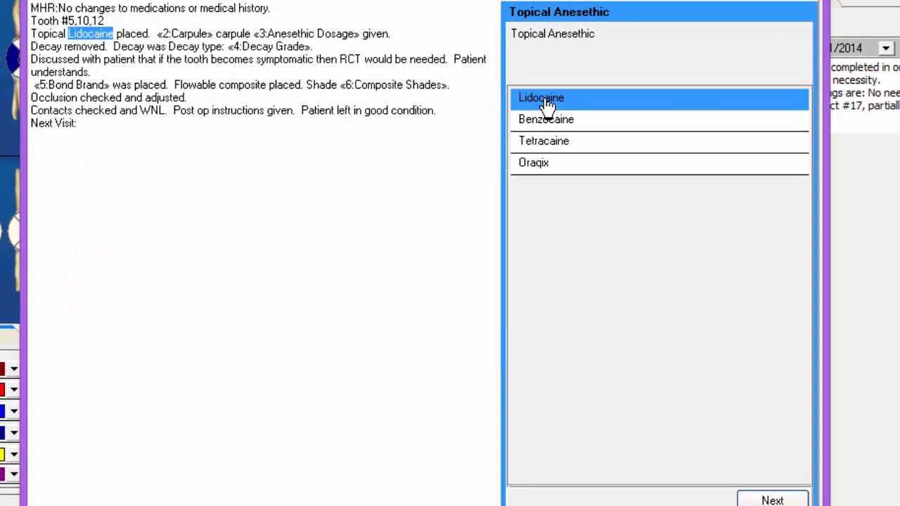
pyautogui.click(772, 501)
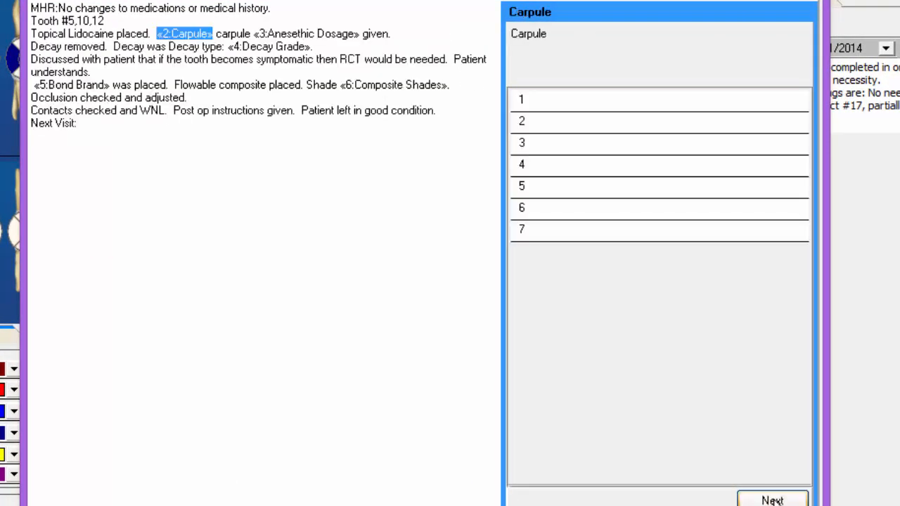
pyautogui.click(554, 129)
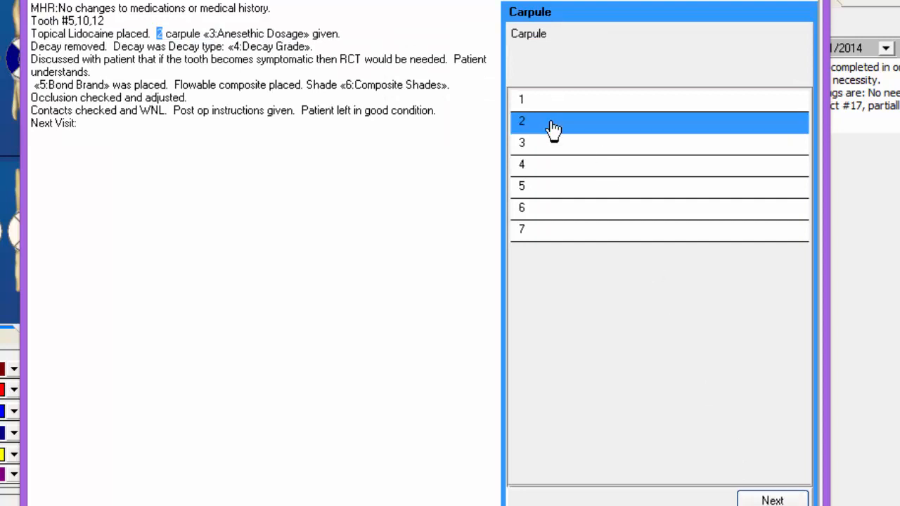
pyautogui.click(772, 499)
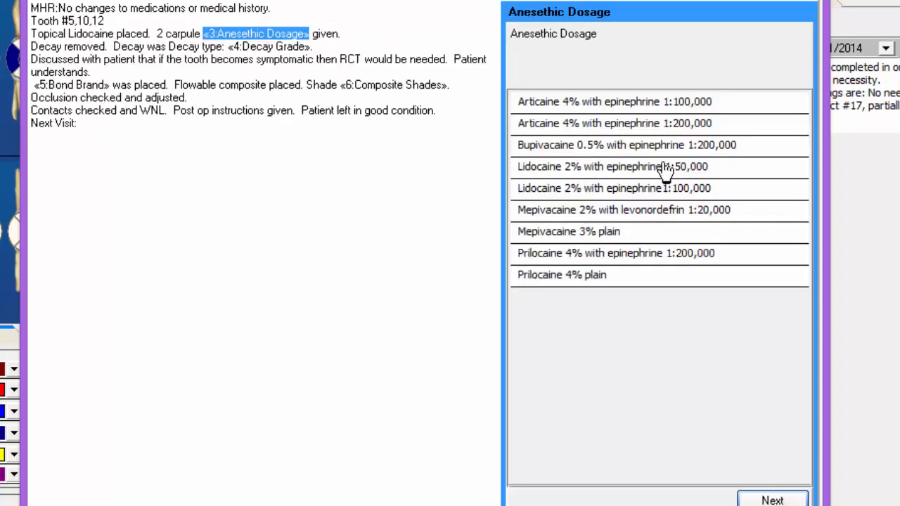
pyautogui.click(672, 166)
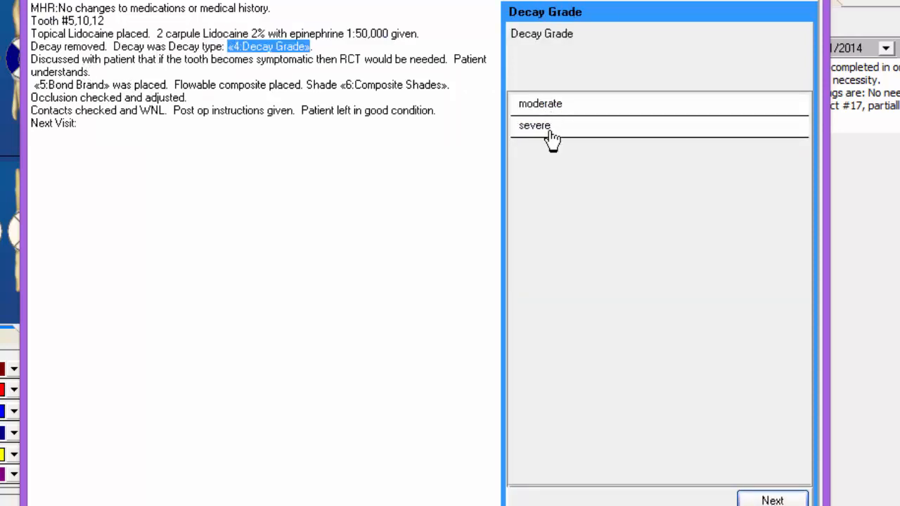
# Choose moderate decay grade, Optibond bond brand and composite shade B3, then save the note
pyautogui.click(545, 106)
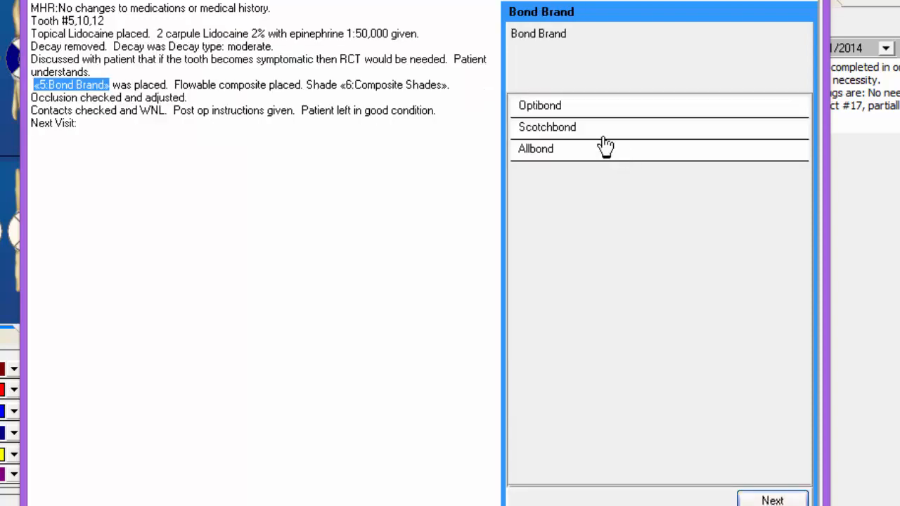
pyautogui.click(545, 109)
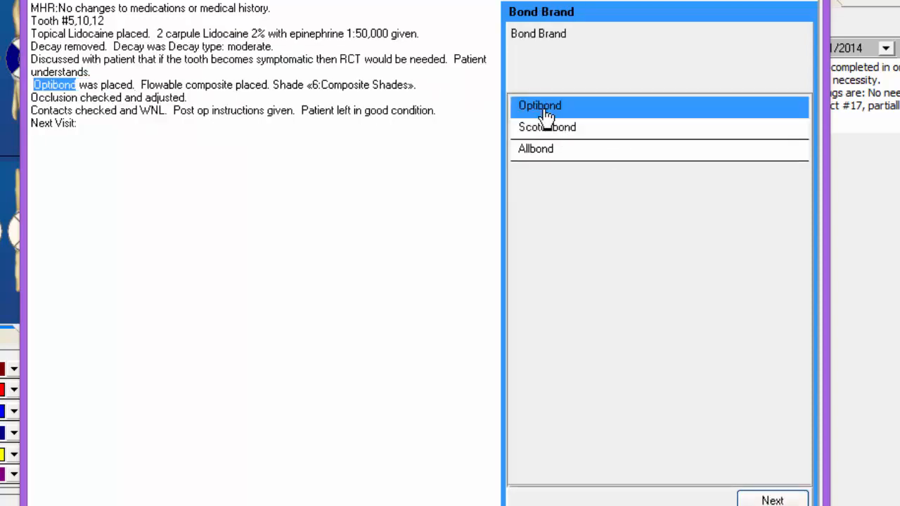
pyautogui.click(535, 300)
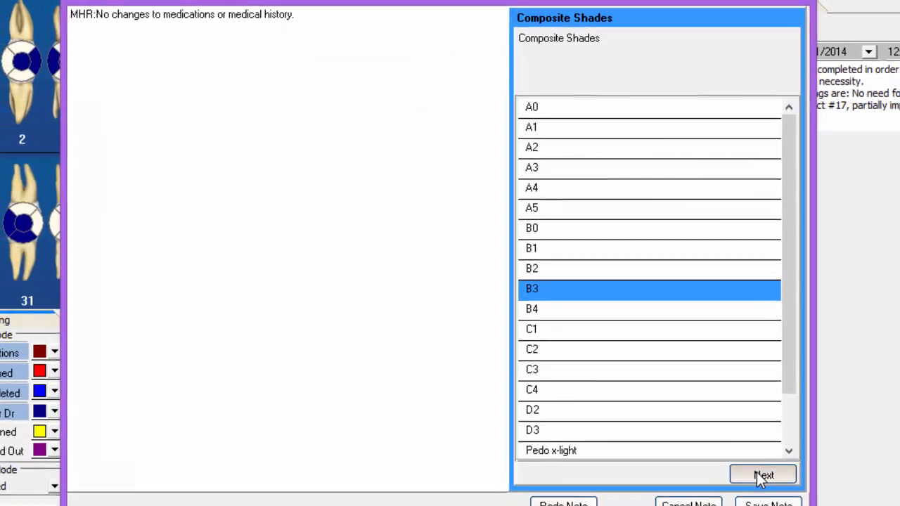
pyautogui.click(770, 496)
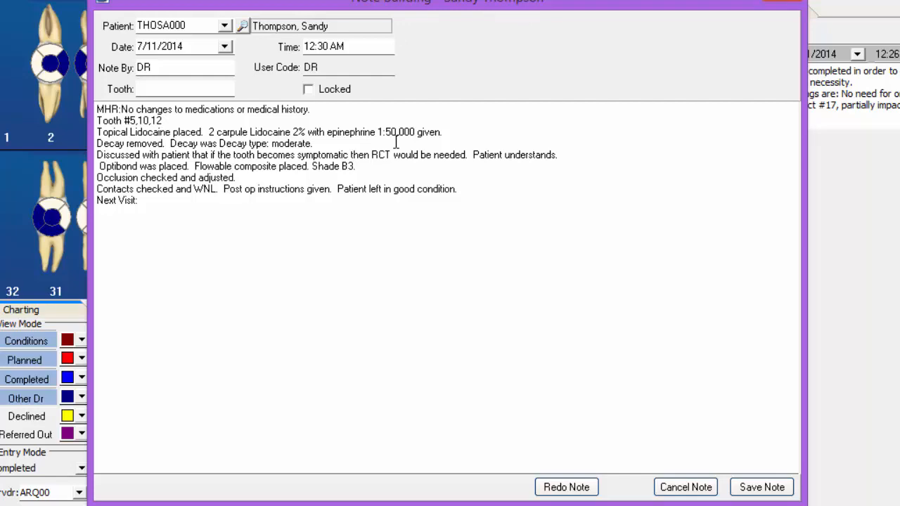
pyautogui.click(759, 487)
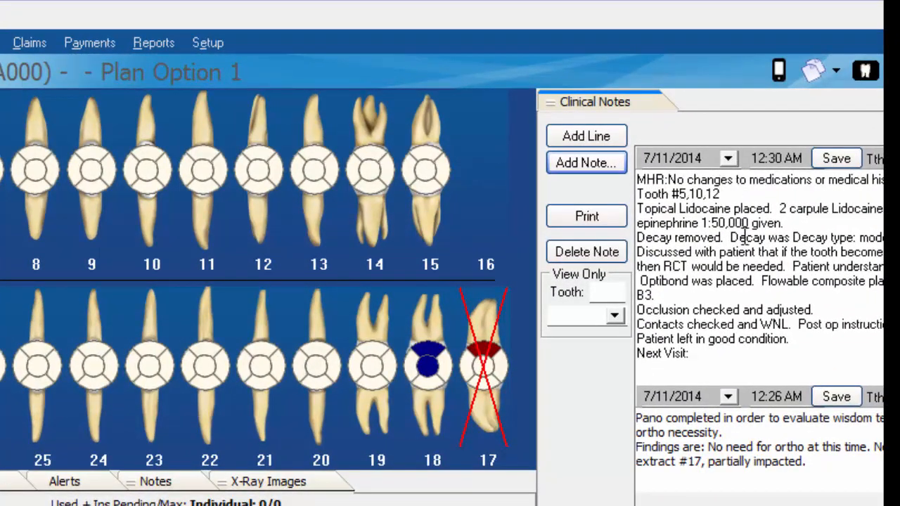
# Add "Recall in 4 months" after Next Visit in the saved clinical note
pyautogui.click(694, 353)
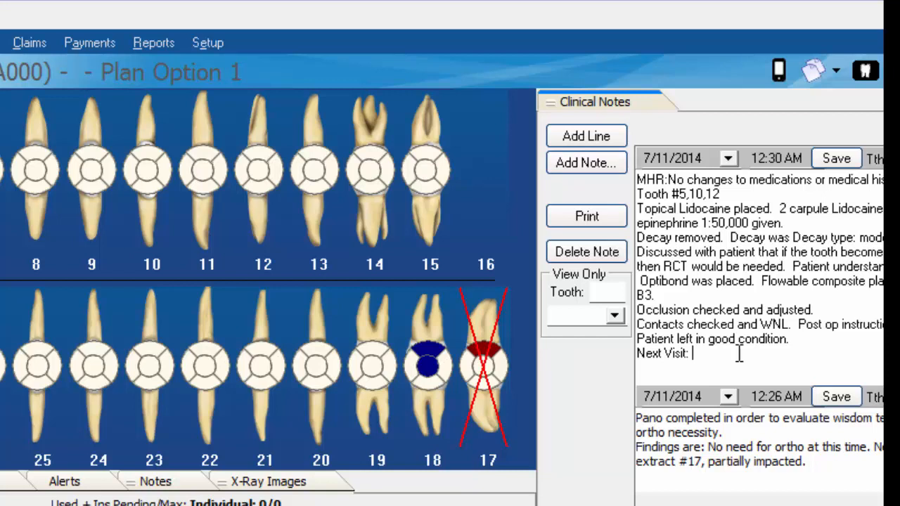
pyautogui.write('Recall in 4 months')
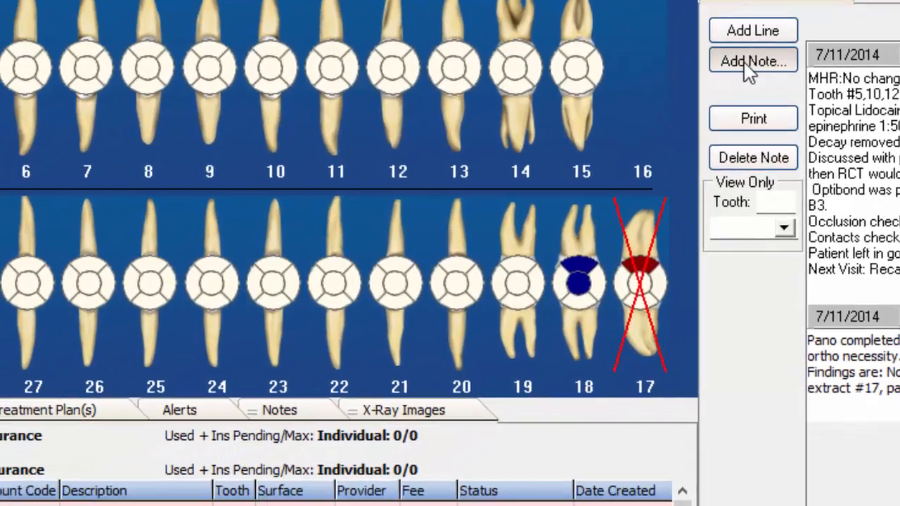
# Create a new Restorative note template with the description Implant Crown
pyautogui.click(581, 169)
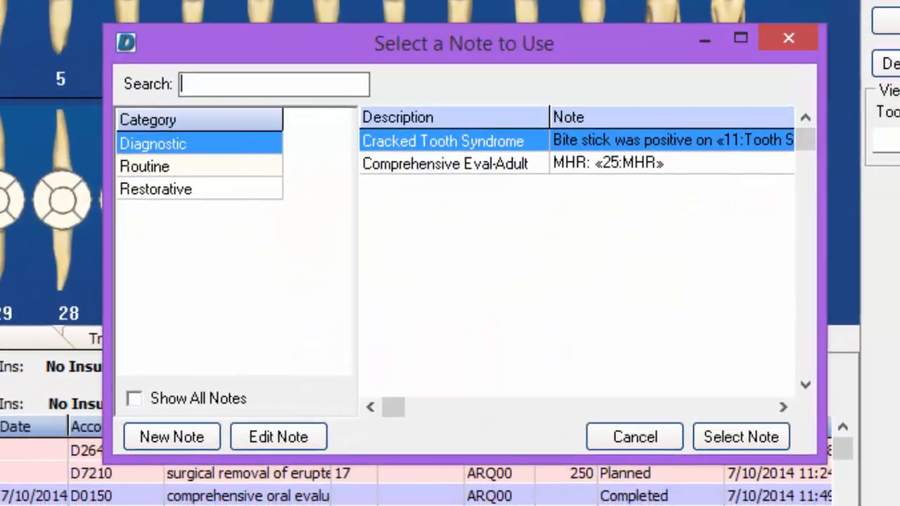
pyautogui.click(158, 203)
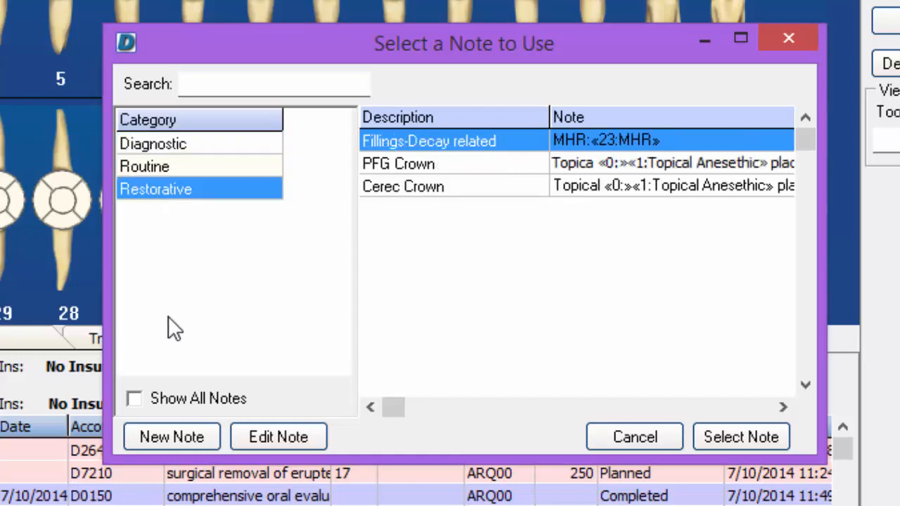
pyautogui.click(164, 439)
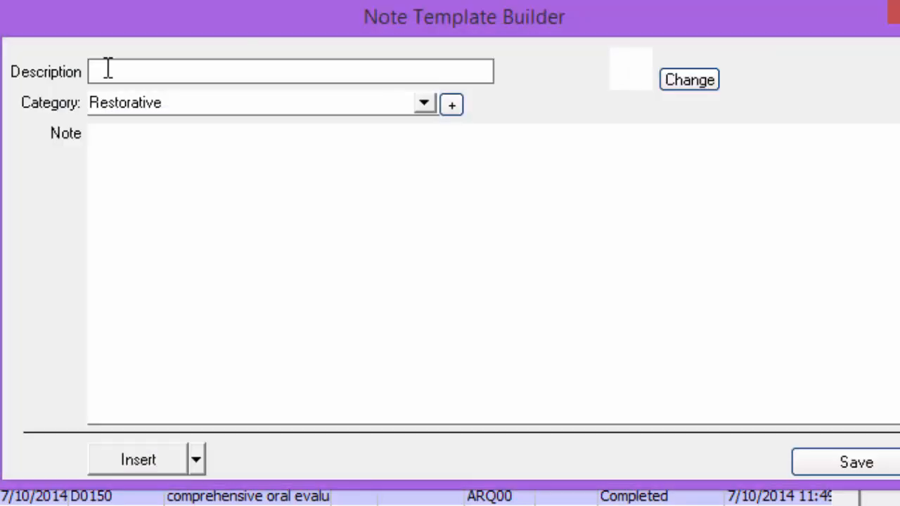
pyautogui.write('Implant Crown')
# Write the template's opening lines "MHR:" and "Pt presents with:"
pyautogui.click(113, 147)
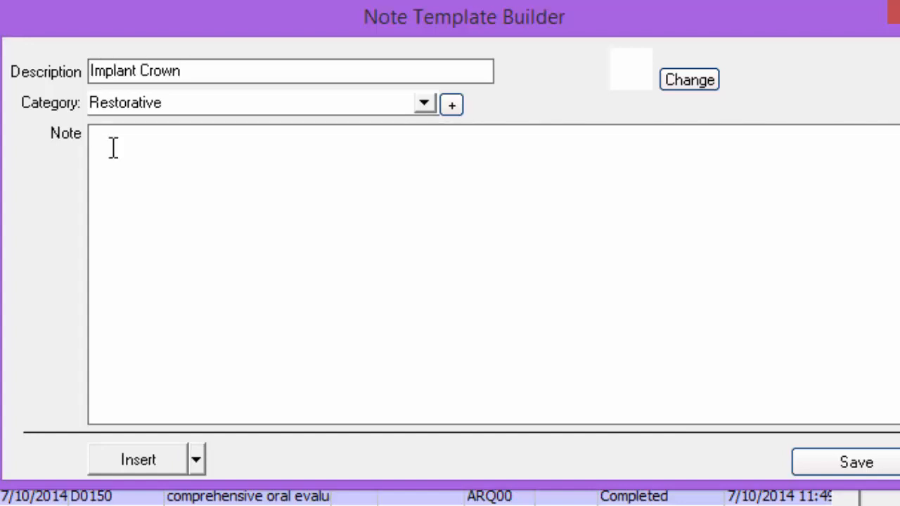
pyautogui.write('MHR:')
pyautogui.press('Return')
pyautogui.write('Pt presents with:')
pyautogui.press('Return')
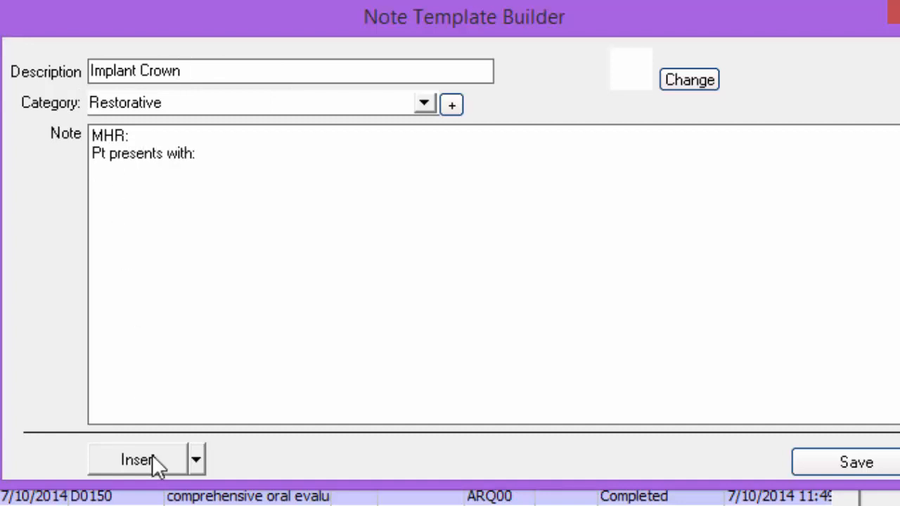
# Add Lexipro as a new answer to the existing Bond Brand question
pyautogui.click(197, 460)
pyautogui.moveTo(166, 495)
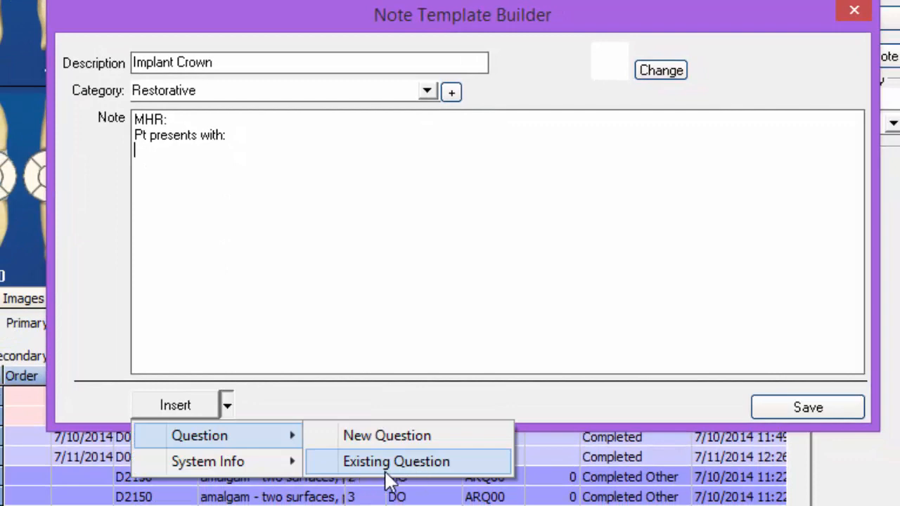
pyautogui.click(404, 471)
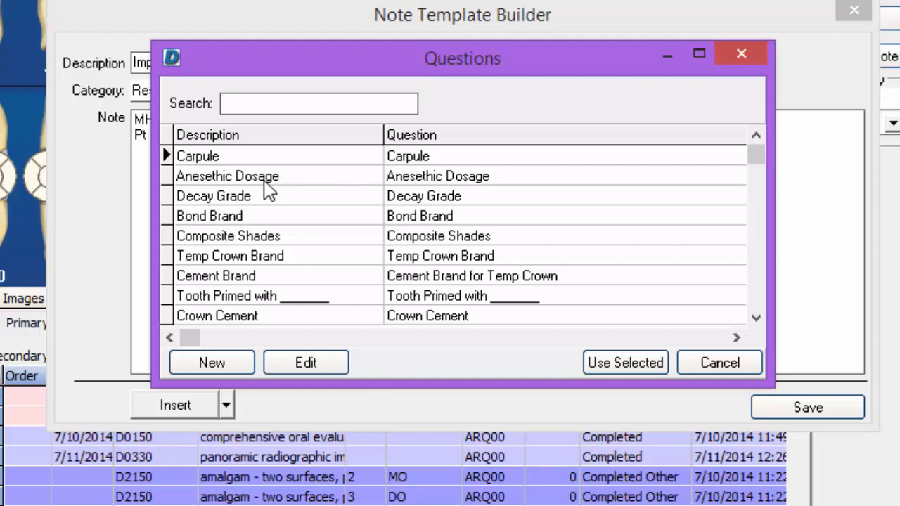
pyautogui.click(227, 218)
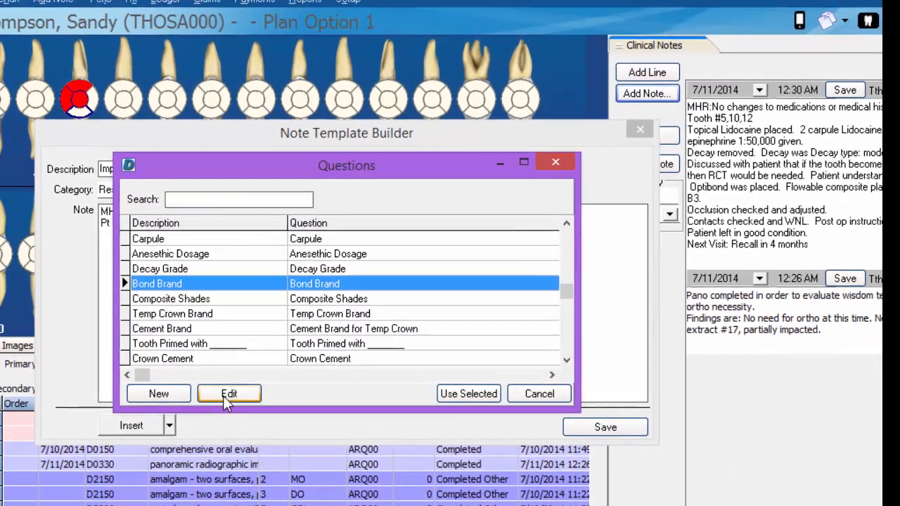
pyautogui.click(228, 396)
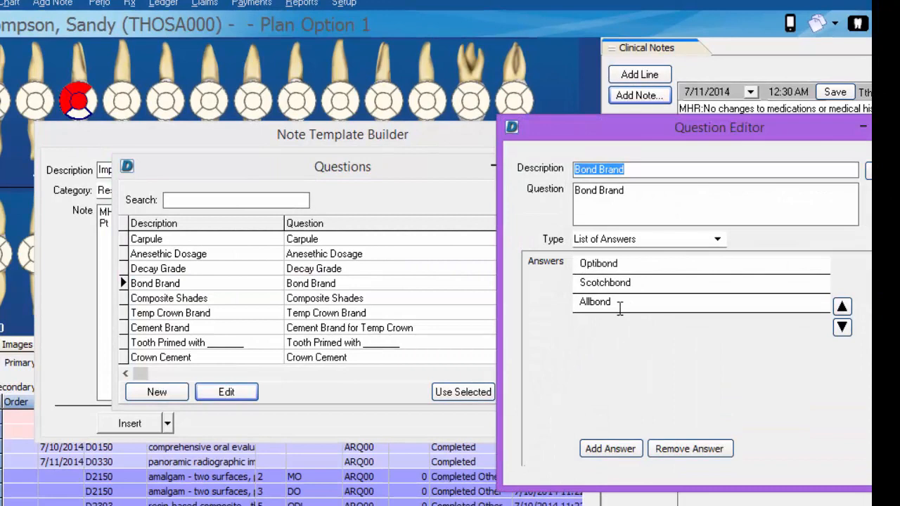
pyautogui.click(610, 449)
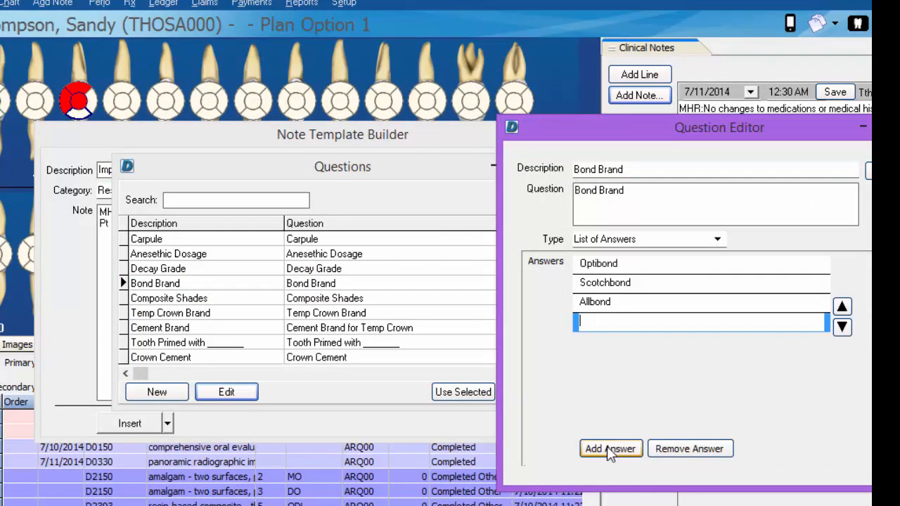
pyautogui.write('Lexipro')
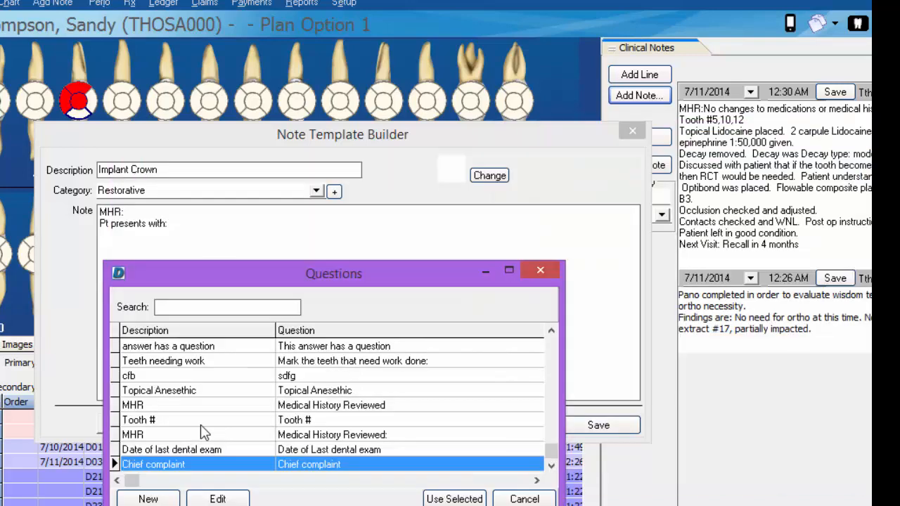
pyautogui.click(200, 424)
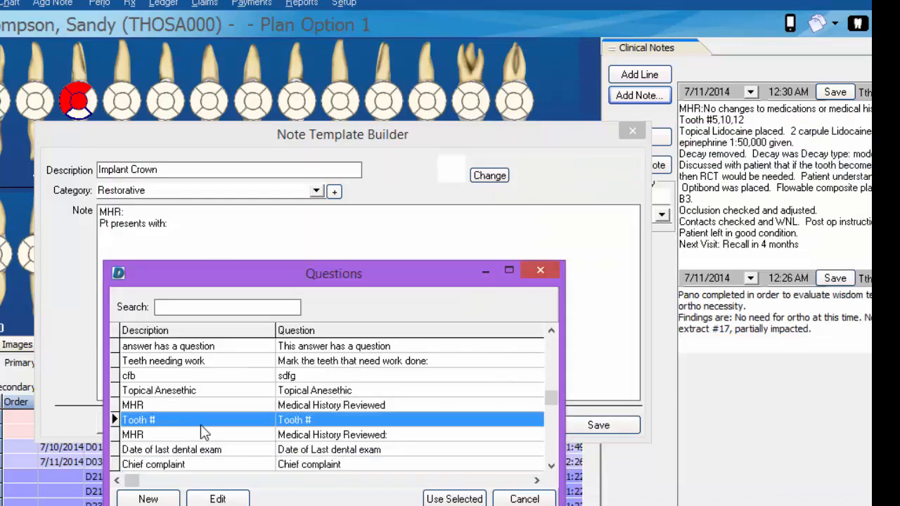
# Insert the Tooth # question followed by "was worked on today to restore previously placed implant. Surgery done by:" and "On date:"
pyautogui.click(454, 499)
pyautogui.write('was')
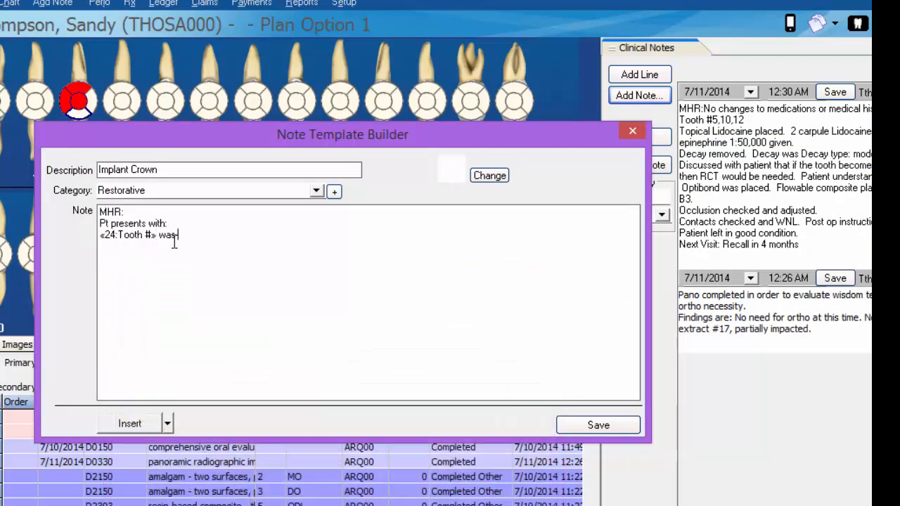
pyautogui.write(' worked on today to restore previously placed implant. Surgery done by:')
pyautogui.press('Return')
pyautogui.write('On date:')
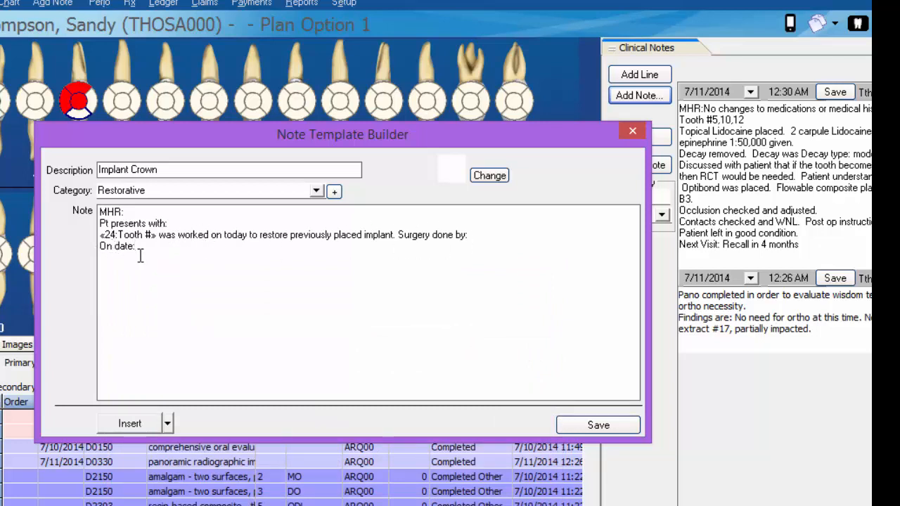
# Create a new question with description Date, question text Date, and type Date
pyautogui.click(169, 423)
pyautogui.moveTo(224, 446)
pyautogui.click(261, 464)
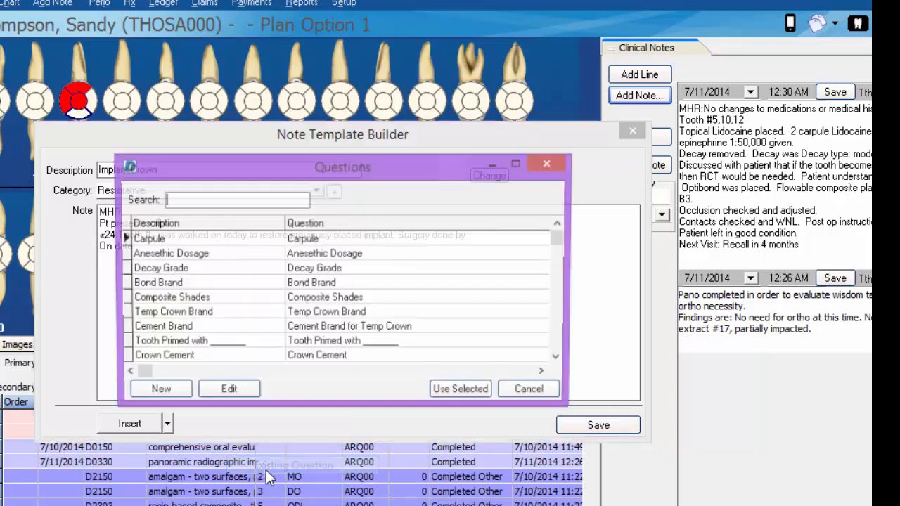
pyautogui.click(559, 359)
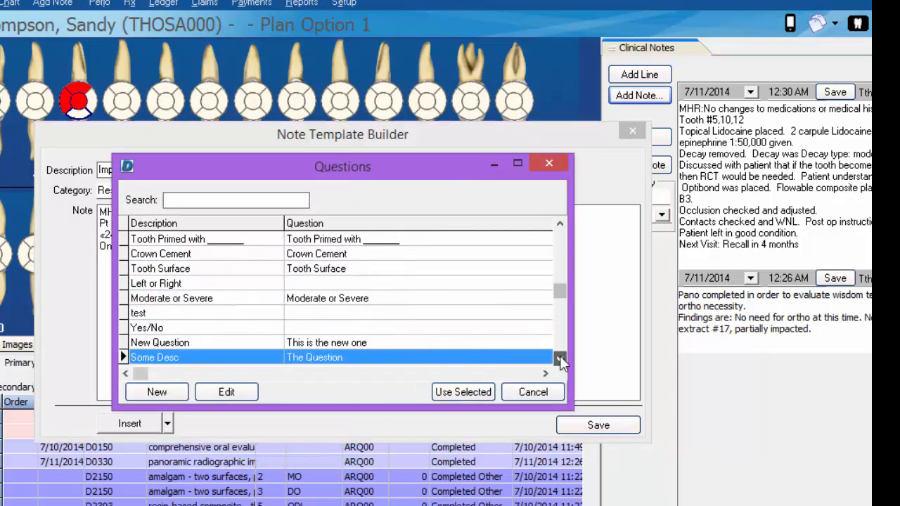
pyautogui.click(560, 360)
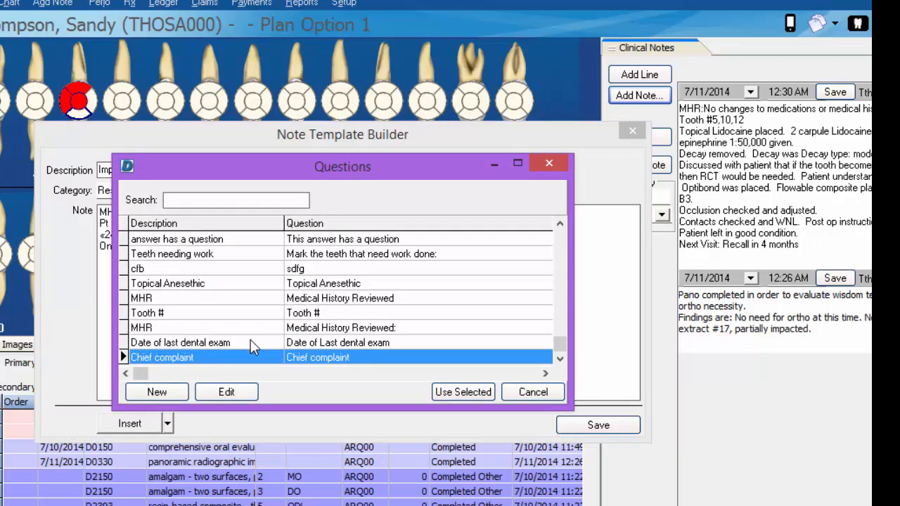
pyautogui.click(157, 395)
pyautogui.write('Date')
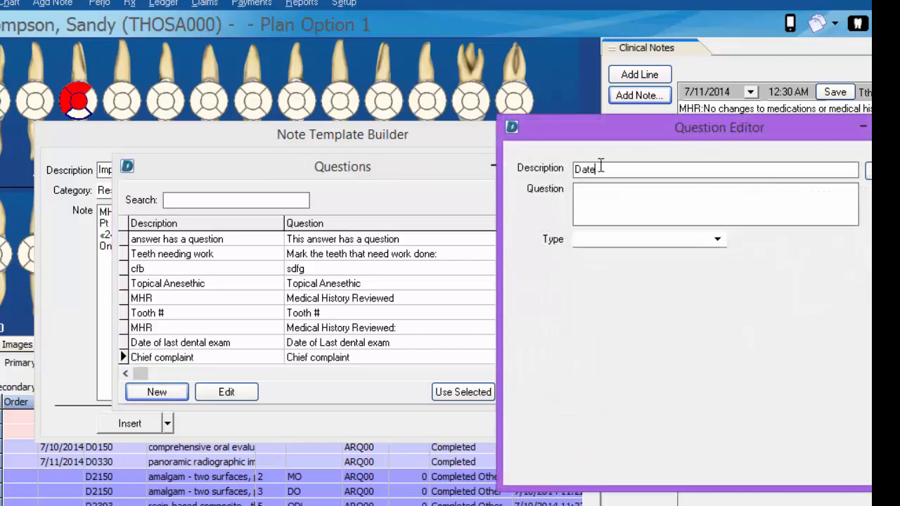
pyautogui.press('Tab')
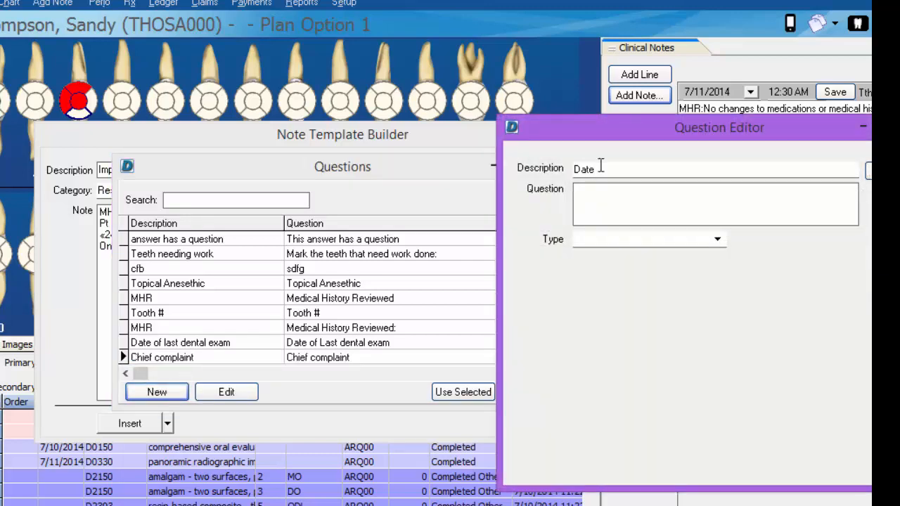
pyautogui.write('Date')
pyautogui.click(717, 240)
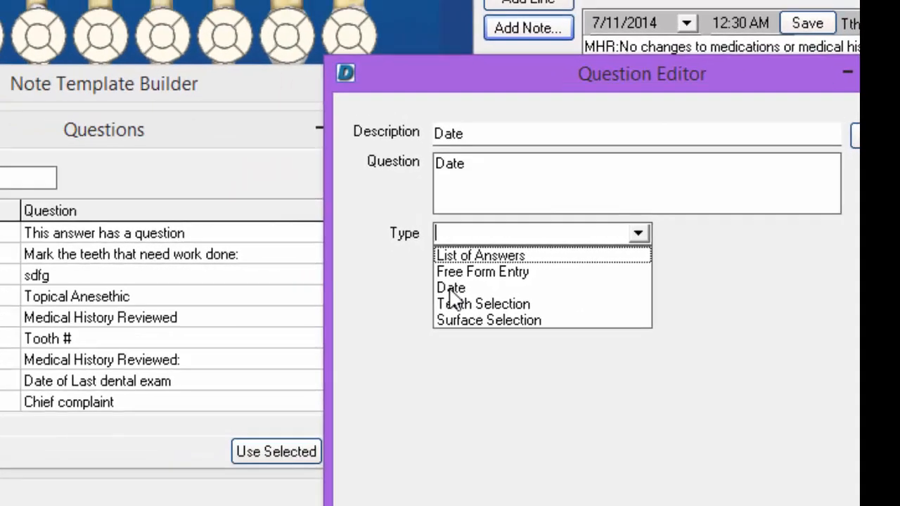
pyautogui.click(329, 302)
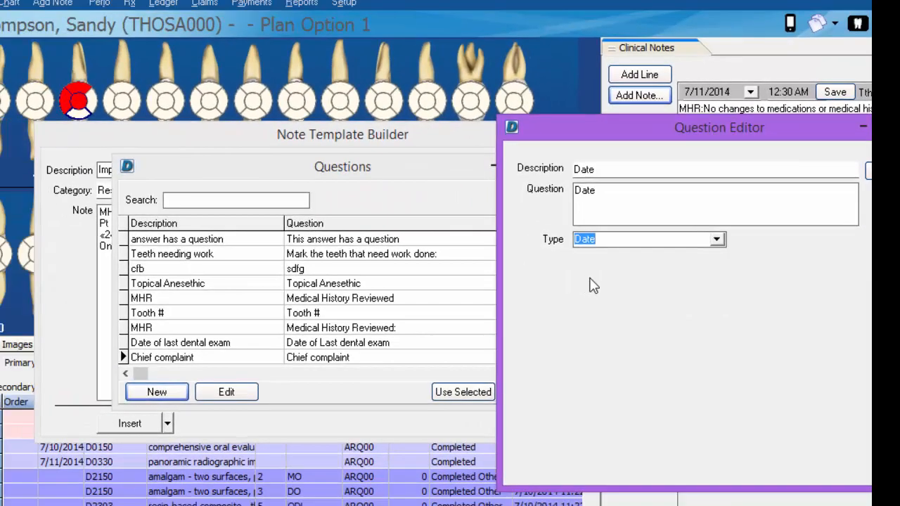
pyautogui.click(869, 170)
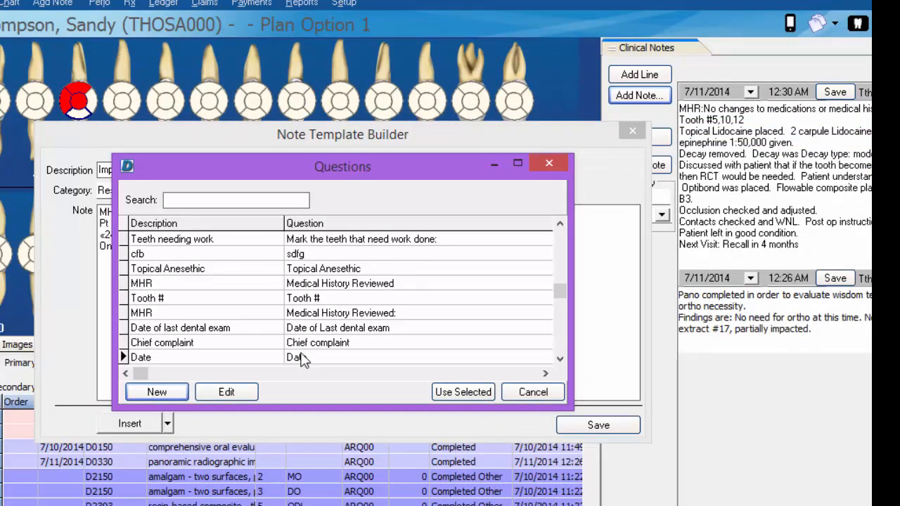
# Insert the Date question after "On date:" in the template and save the Implant Crown template
pyautogui.click(302, 359)
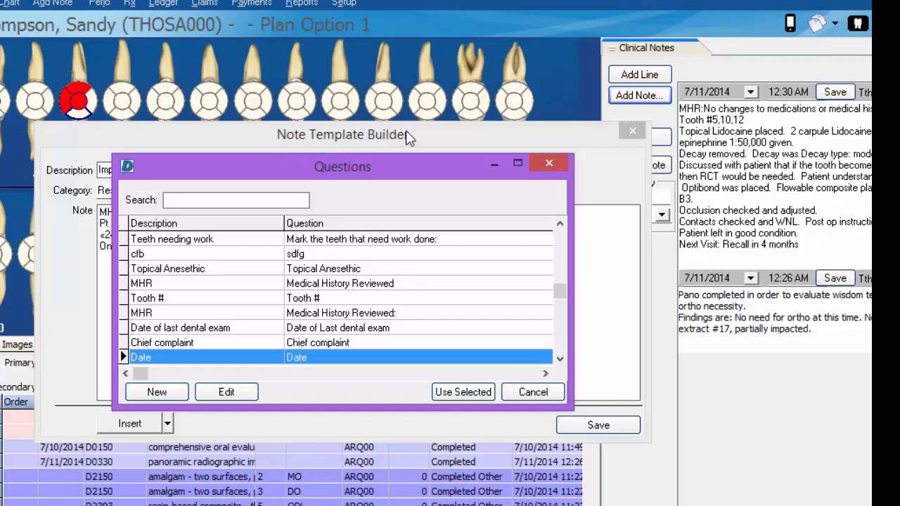
pyautogui.moveTo(380, 172); pyautogui.dragTo(379, 217)
pyautogui.click(463, 436)
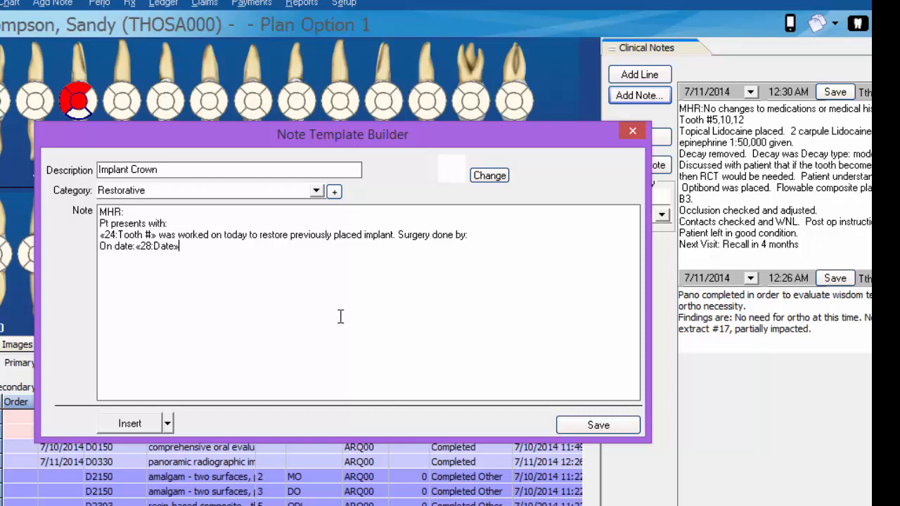
pyautogui.click(596, 425)
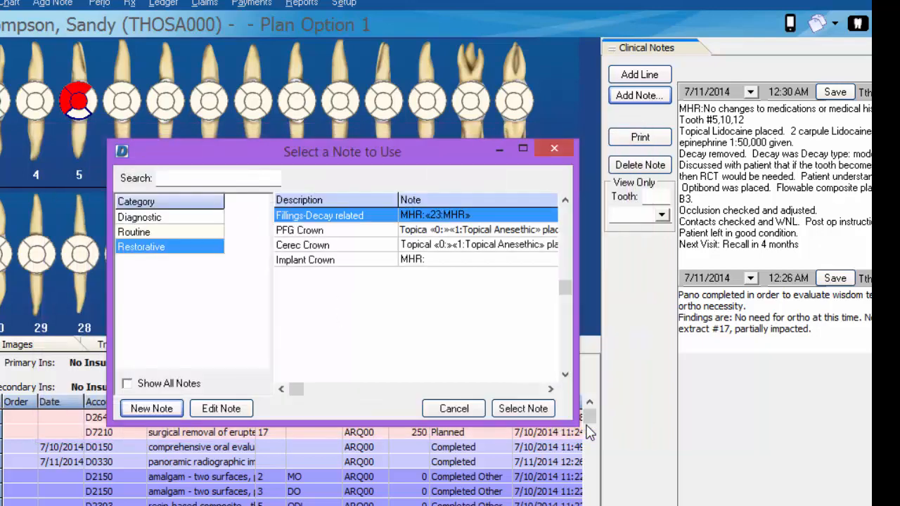
# Start a new note from the Implant Crown template and select tooth 3 for the Tooth # question
pyautogui.click(309, 260)
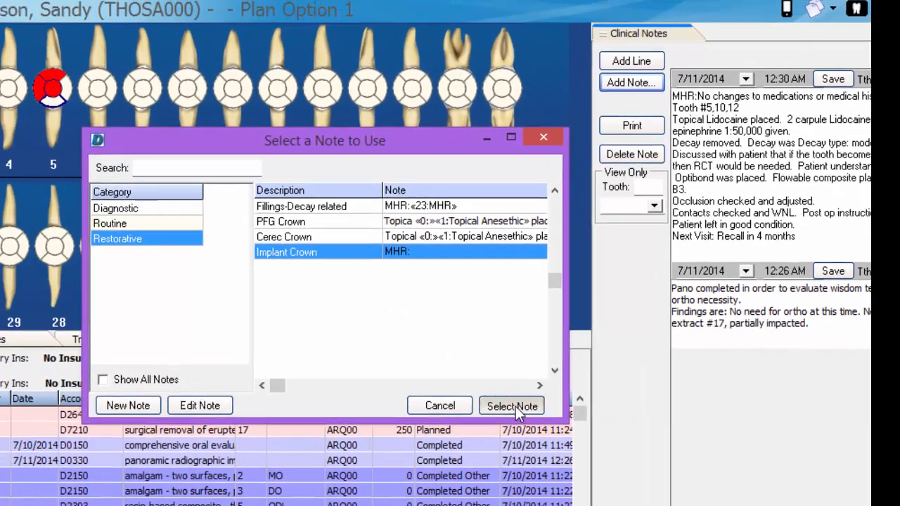
pyautogui.click(472, 395)
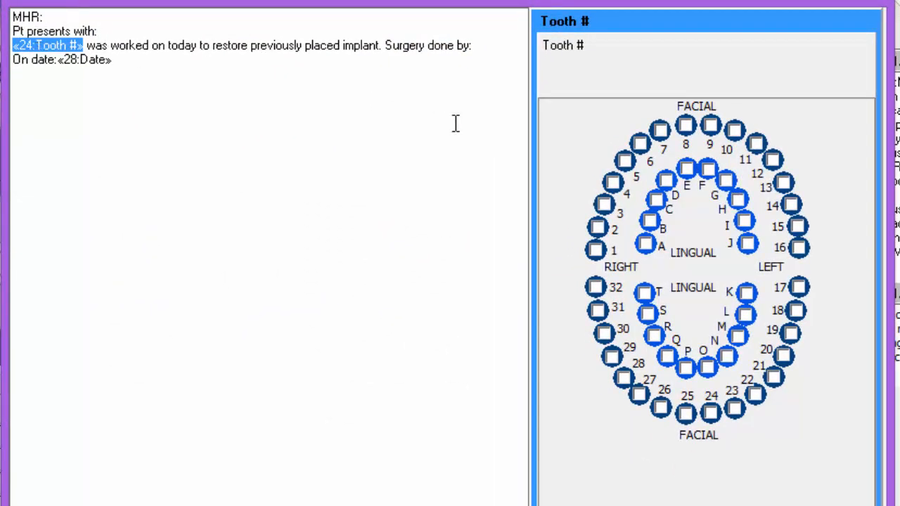
pyautogui.click(604, 205)
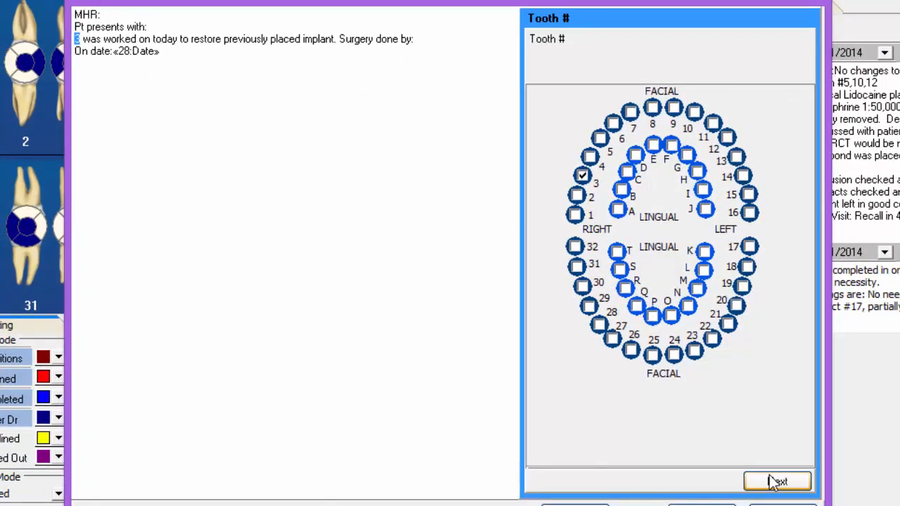
pyautogui.click(777, 482)
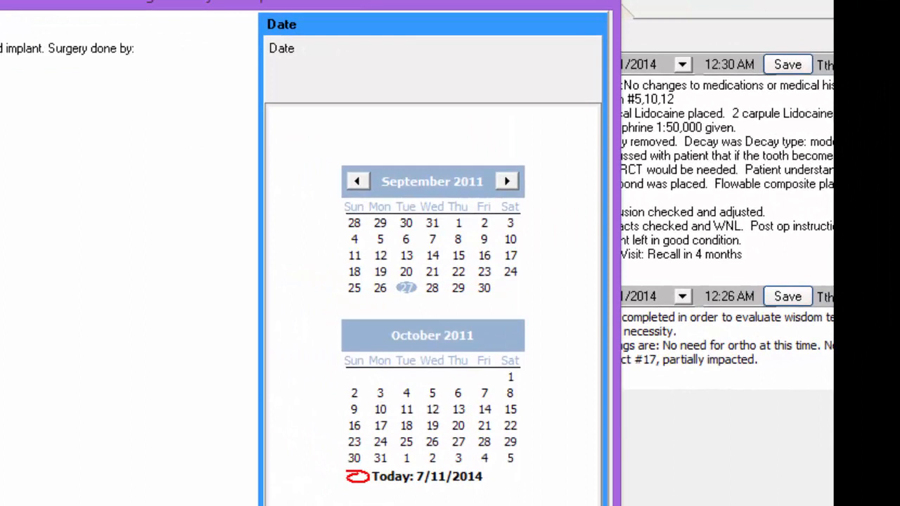
# Choose 12/4/2012 as the surgery date and save the completed note
pyautogui.click(506, 183)
pyautogui.click(507, 183)
pyautogui.click(506, 183)
pyautogui.click(507, 183)
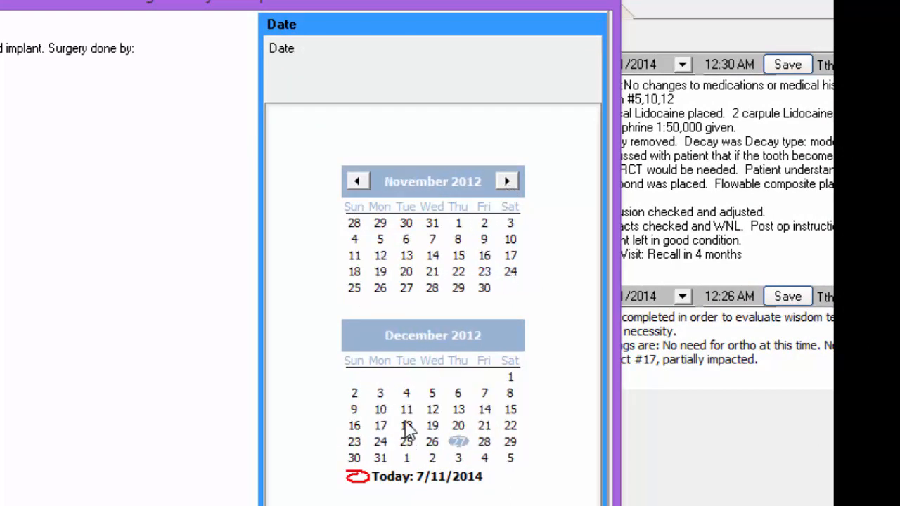
pyautogui.click(407, 394)
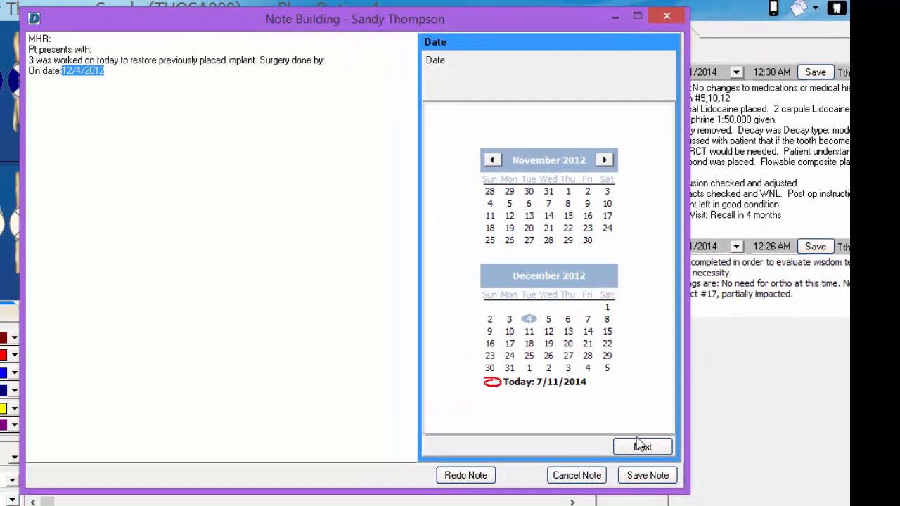
pyautogui.click(640, 446)
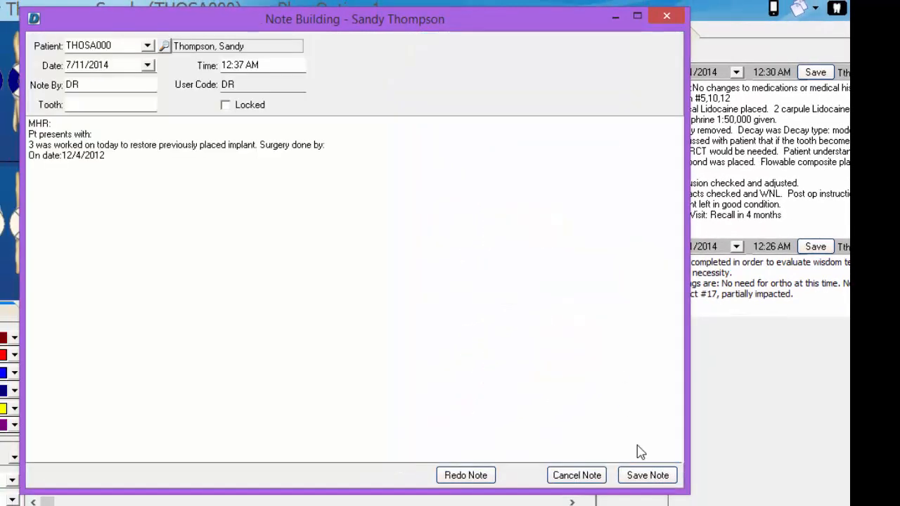
pyautogui.click(643, 475)
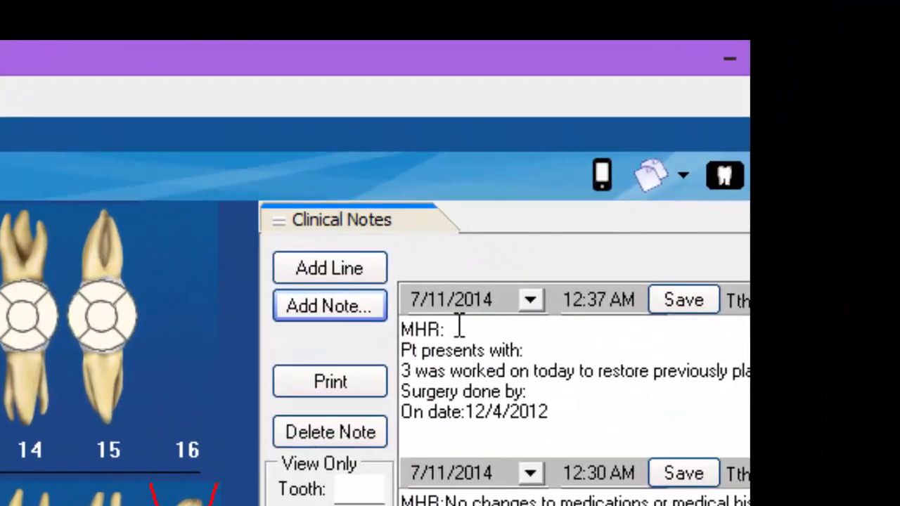
# Edit the saved note: MHR "No changes" and the presenting line "Pt presents for: implant crown #3 to be seated,"
pyautogui.click(603, 182)
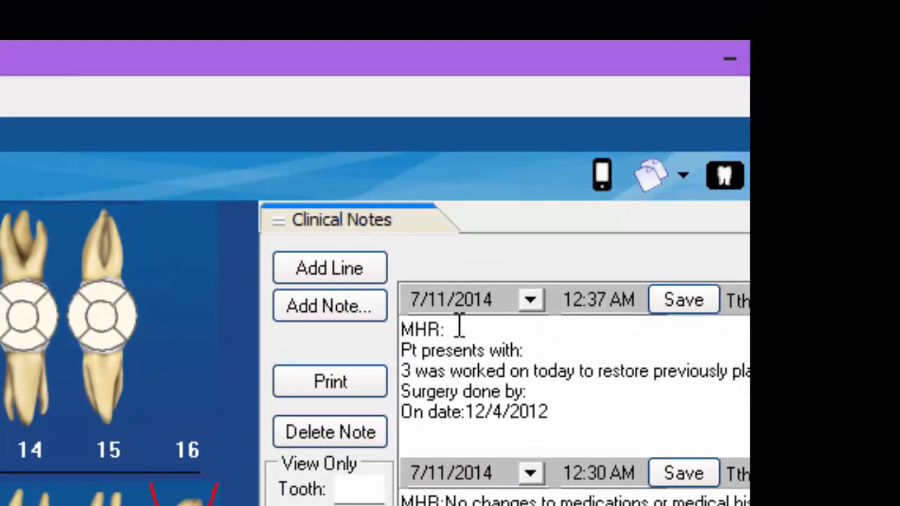
pyautogui.write('No changes')
pyautogui.press('Down')
pyautogui.press('End')
pyautogui.press('BackSpace')
pyautogui.press('BackSpace')
pyautogui.press('BackSpace')
pyautogui.press('BackSpace')
pyautogui.press('BackSpace')
pyautogui.write('for: implant crown #3 to be seated,')
# Add the surgeon's name with (DMD) after "Surgery done by:" in the note
pyautogui.press('Down')
pyautogui.press('Down')
pyautogui.press('End')
pyautogui.write('Dr. H Jones (DMD)')
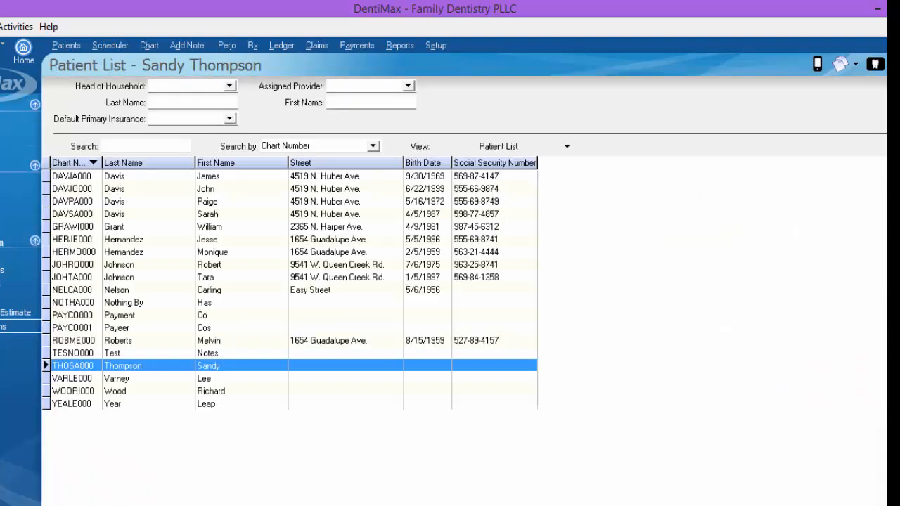
# Open the chart's clinical notes and filter them to show only tooth 3
pyautogui.click(150, 44)
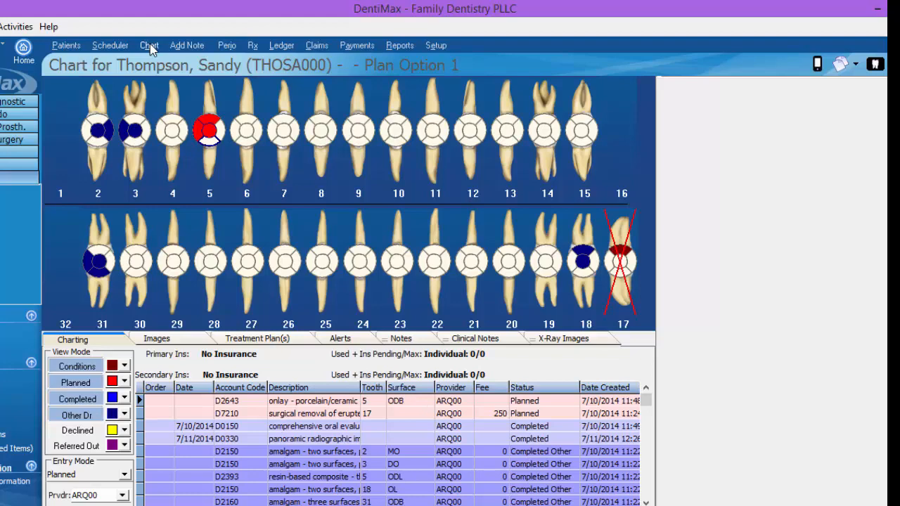
pyautogui.click(475, 342)
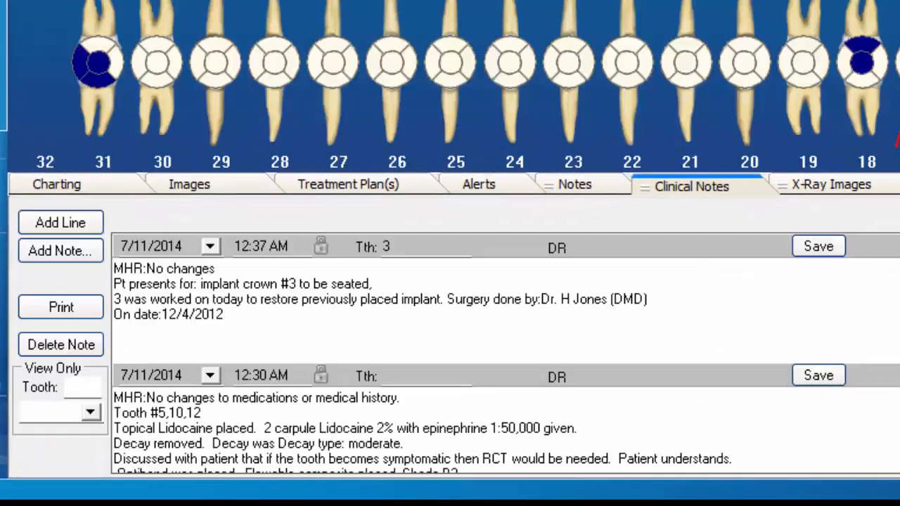
pyautogui.click(77, 387)
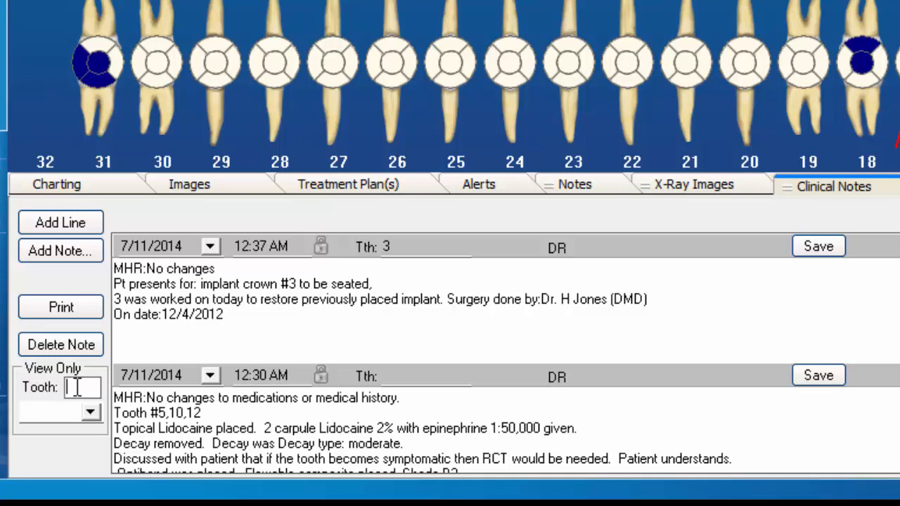
pyautogui.write('3')
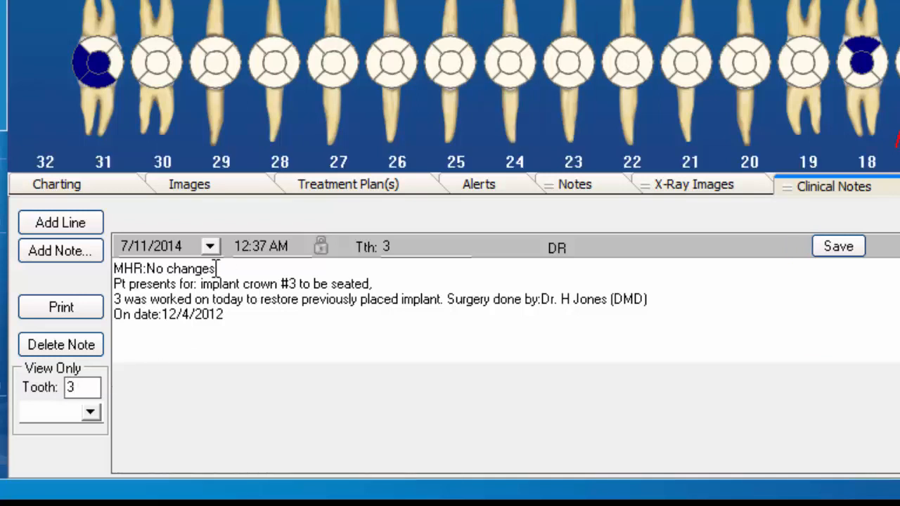